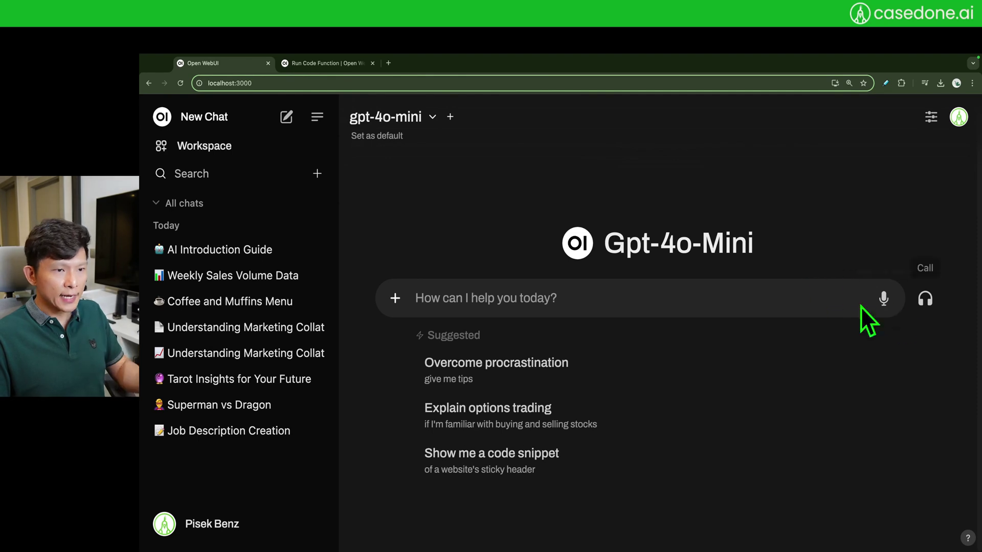
Dictate a message in the gpt-4o-mini chat by microphone and have the reply read aloud.
{"action": "left_click", "coordinate": [883, 302]}
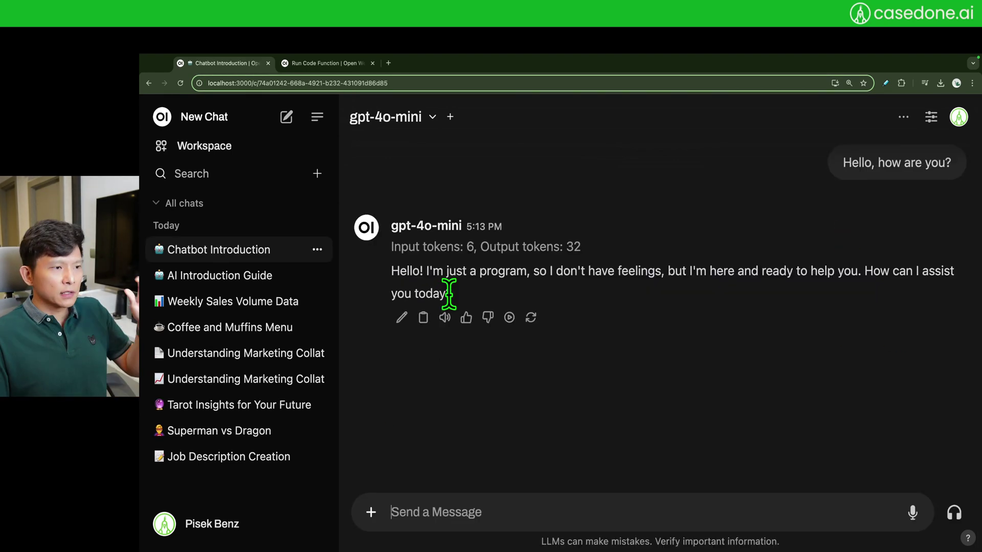
{"action": "left_click", "coordinate": [444, 317]}
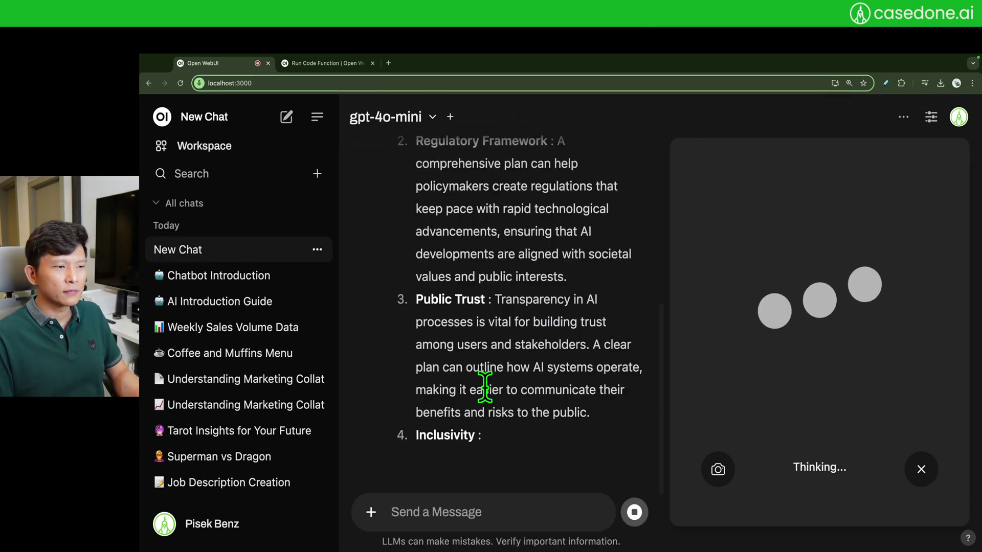
{"action": "scroll", "coordinate": [484, 387], "scroll_direction": "up", "scroll_amount": 6}
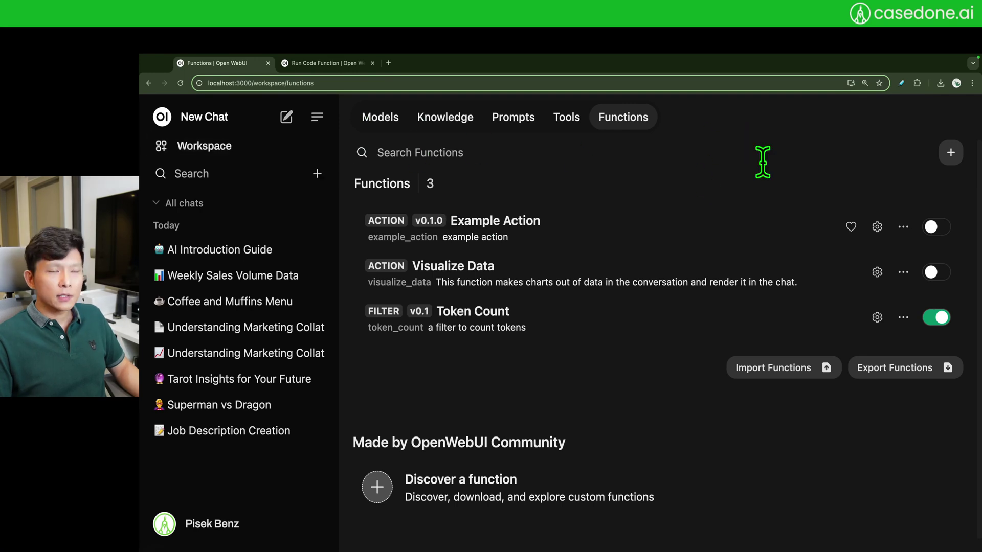
Show the admin Audio settings: Whisper (Local) base speech-to-text, OpenAI onyx text-to-speech.
{"action": "left_click", "coordinate": [219, 525]}
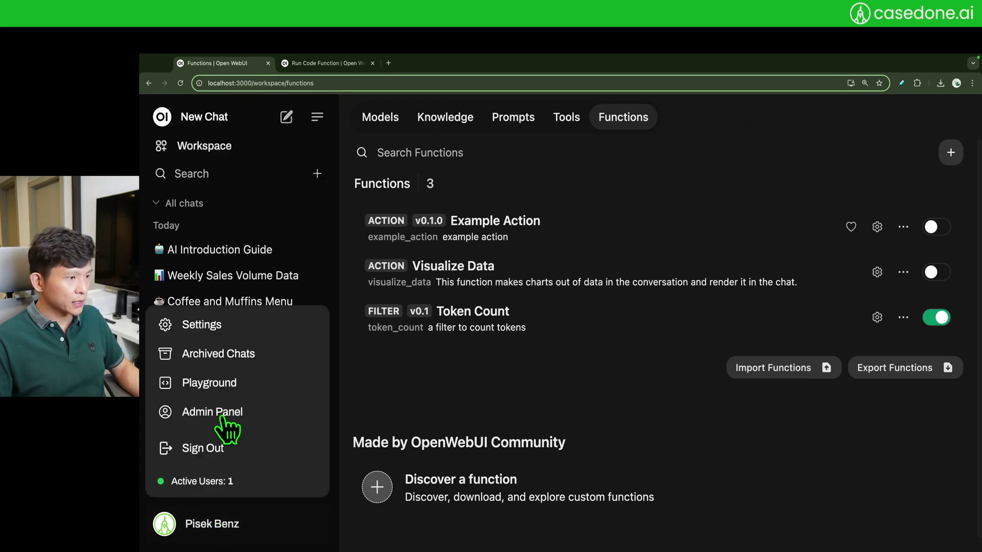
{"action": "left_click", "coordinate": [312, 411]}
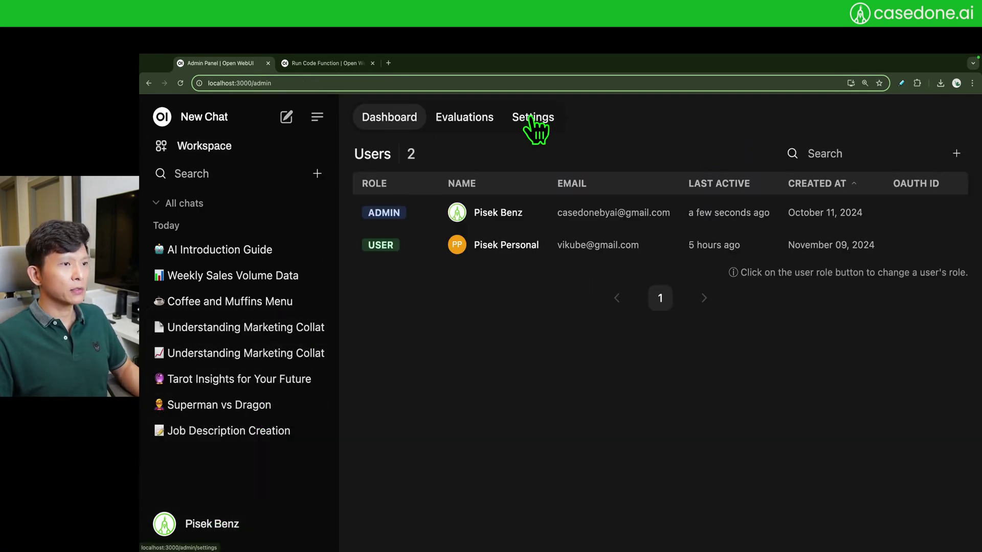
{"action": "left_click", "coordinate": [532, 117]}
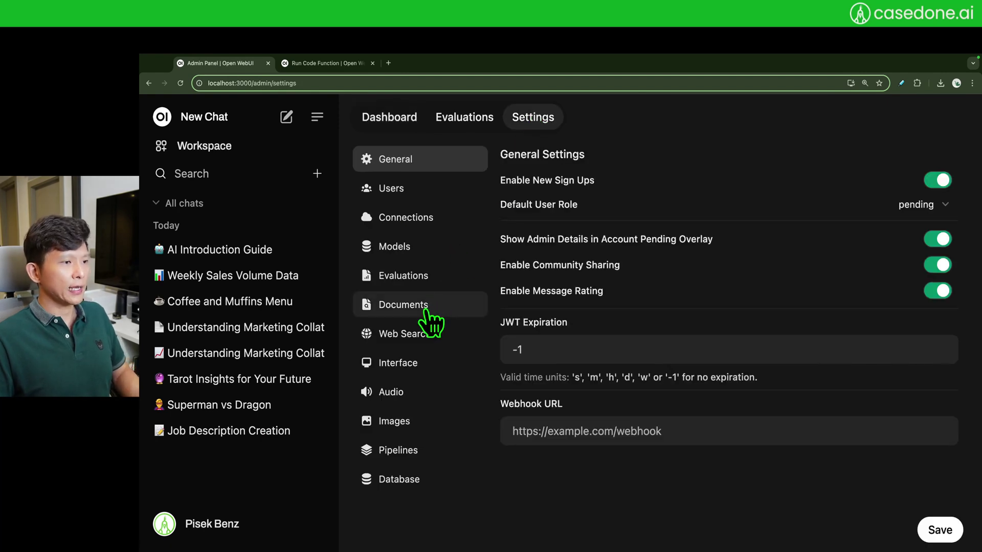
{"action": "left_click", "coordinate": [420, 394]}
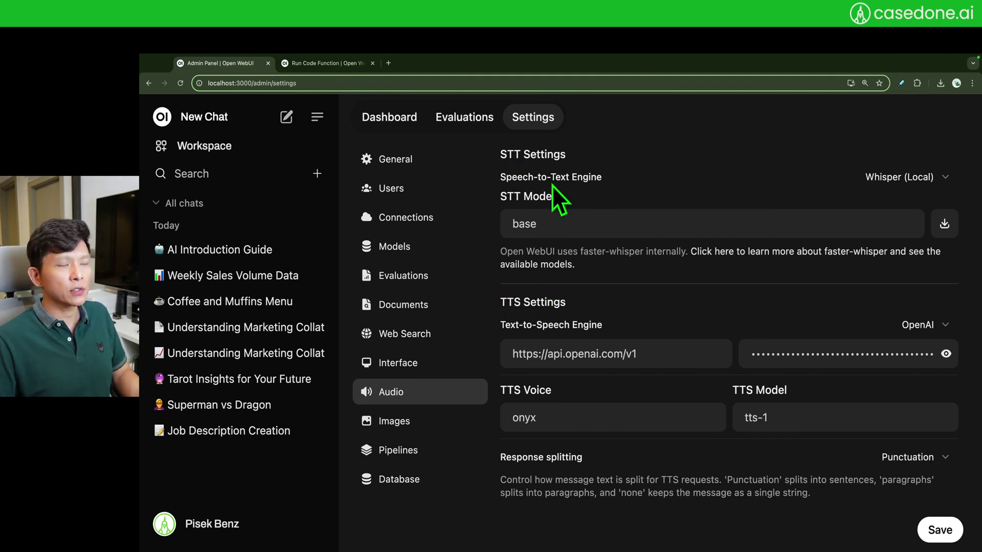
{"action": "left_click", "coordinate": [907, 178]}
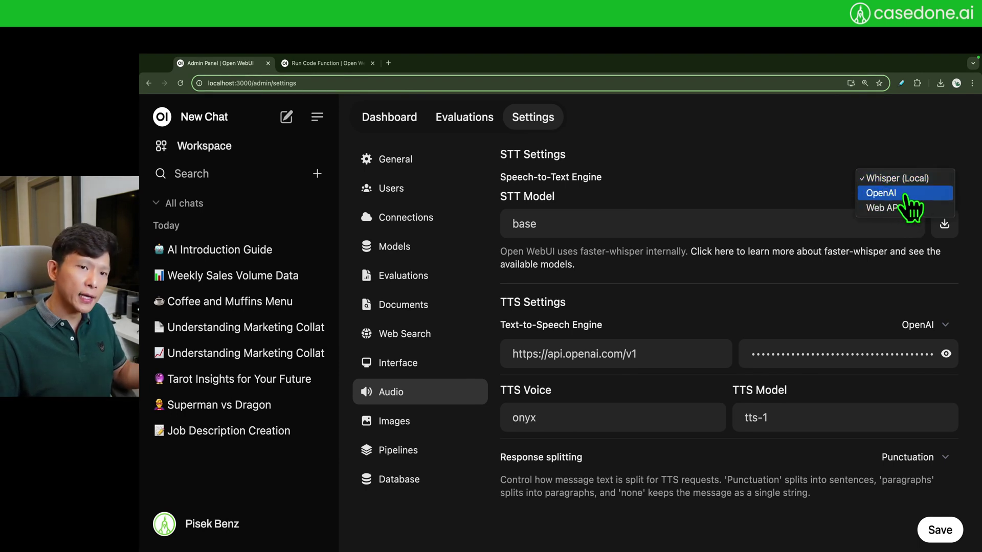
{"action": "left_click", "coordinate": [886, 208]}
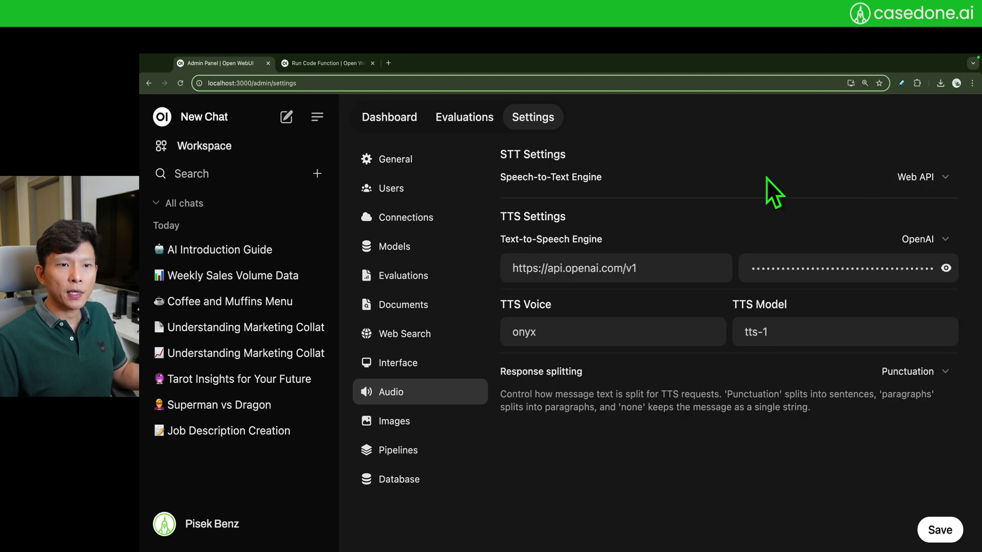
{"action": "left_click_drag", "start_coordinate": [972, 179], "coordinate": [568, 177]}
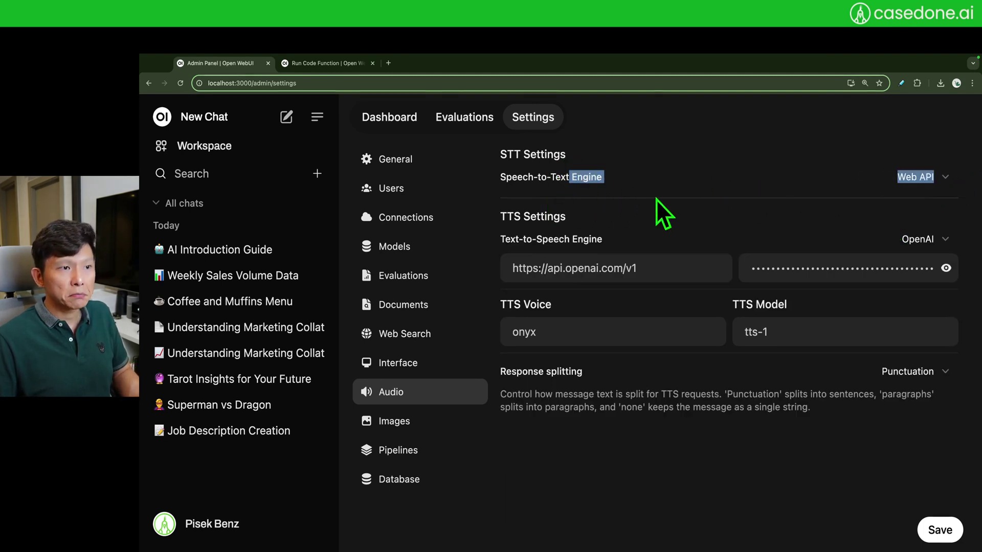
{"action": "left_click", "coordinate": [768, 194]}
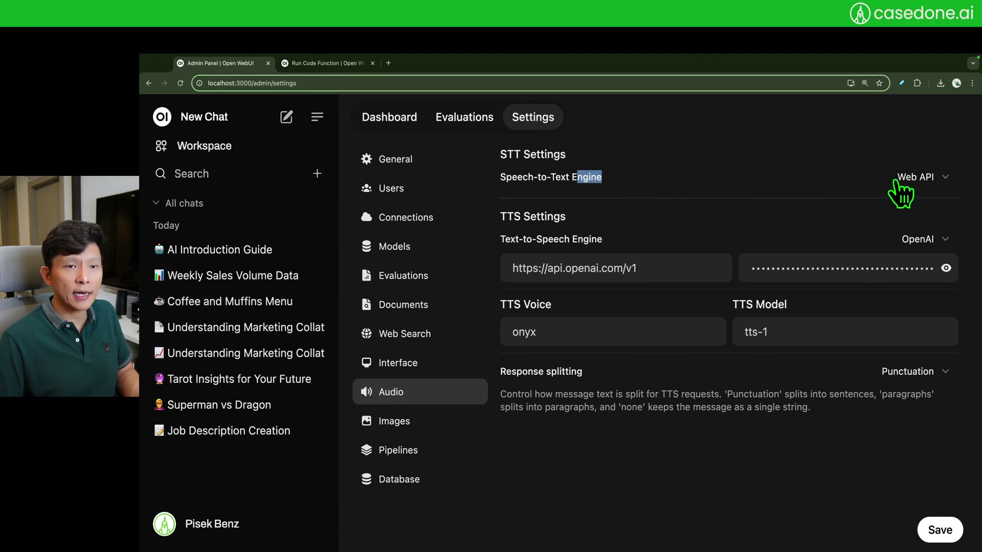
{"action": "left_click", "coordinate": [936, 193]}
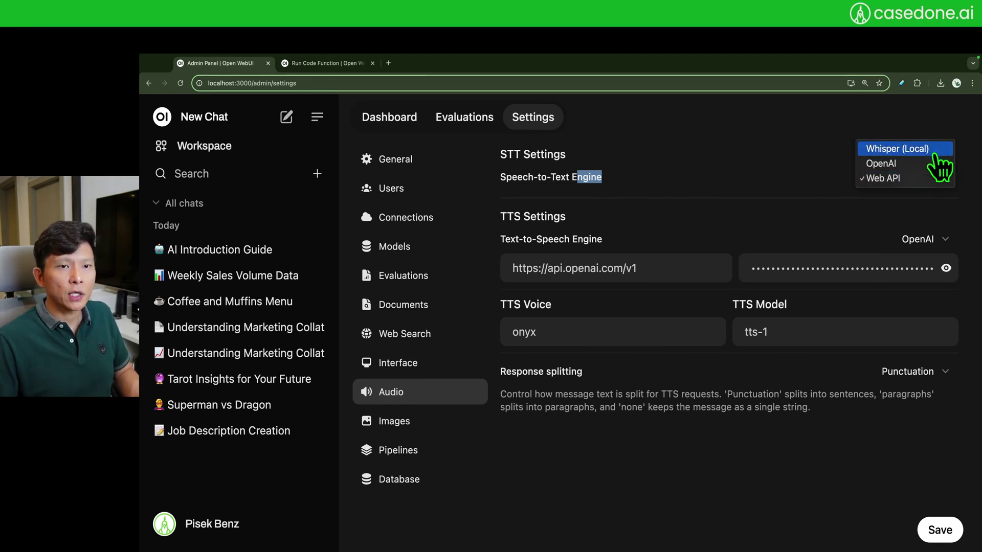
{"action": "left_click", "coordinate": [893, 151]}
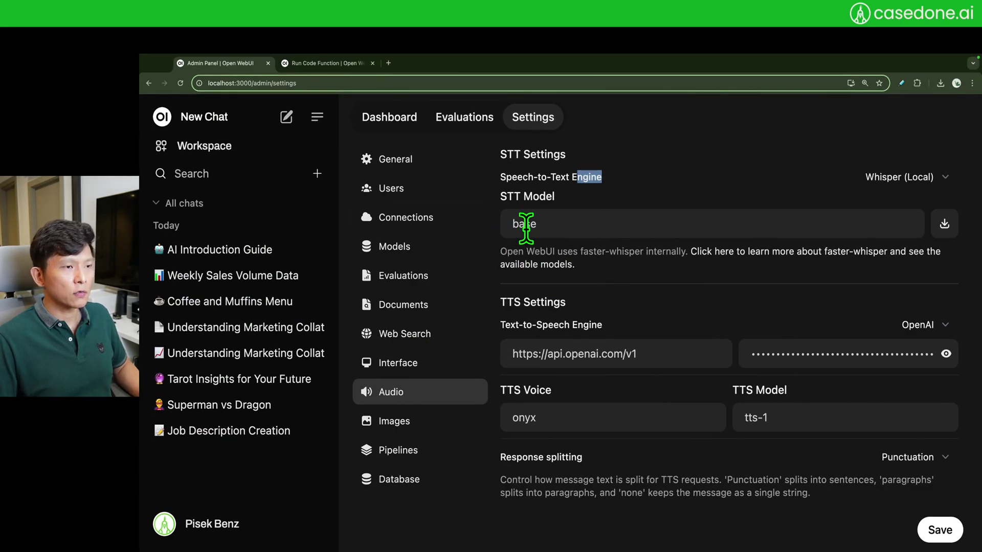
Replace the Whisper STT model base with tiny.en and download it.
{"action": "double_click", "coordinate": [527, 224]}
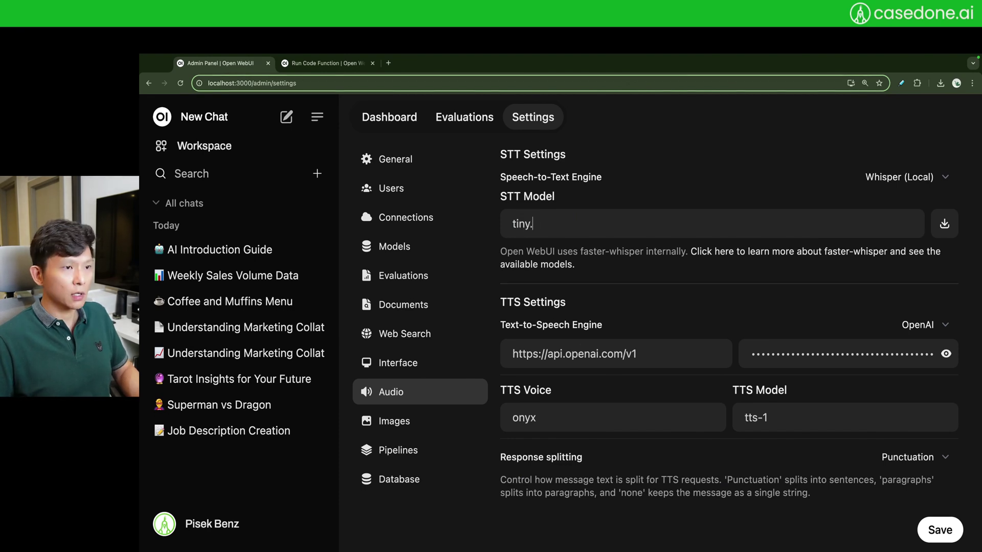
{"action": "left_click", "coordinate": [944, 223]}
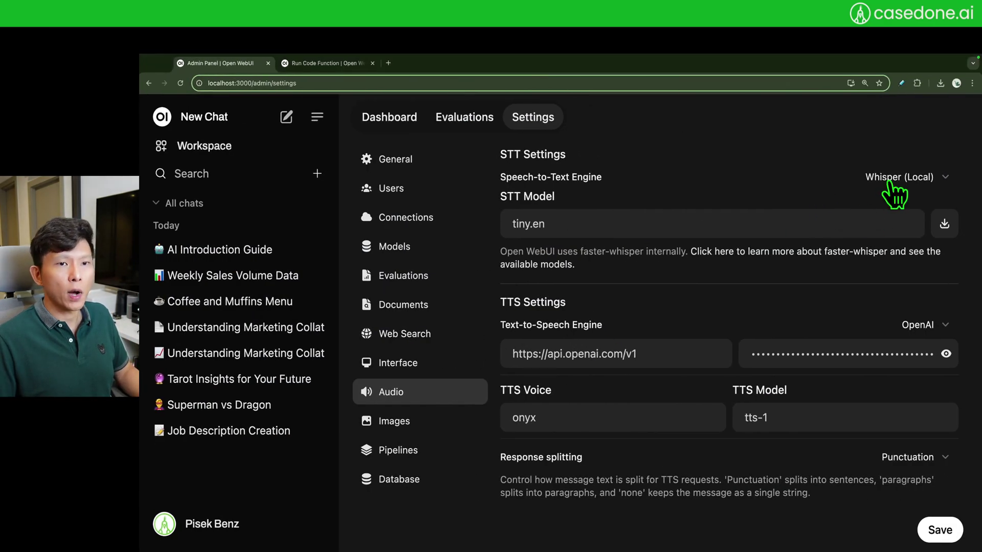
{"action": "left_click", "coordinate": [896, 184]}
{"action": "left_click", "coordinate": [893, 194]}
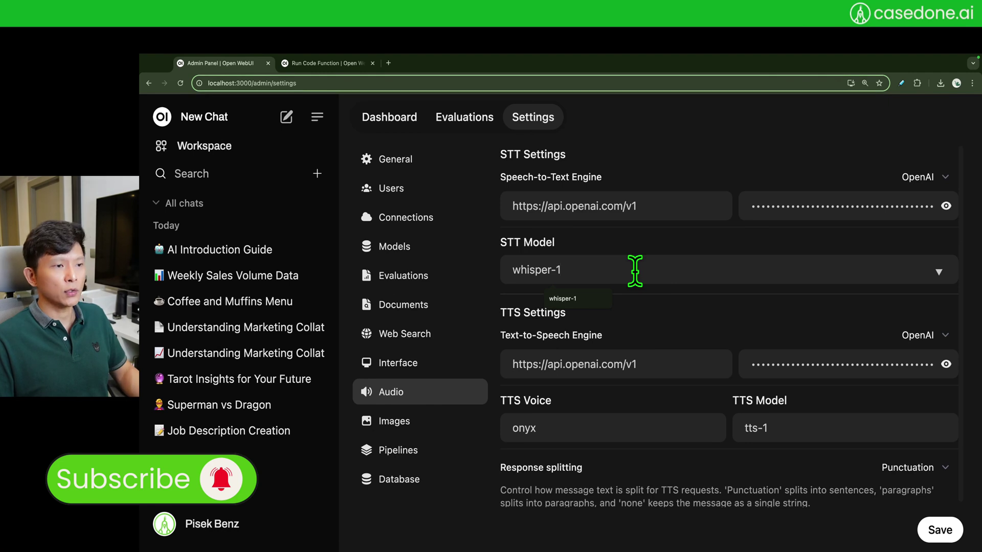
{"action": "left_click", "coordinate": [914, 178]}
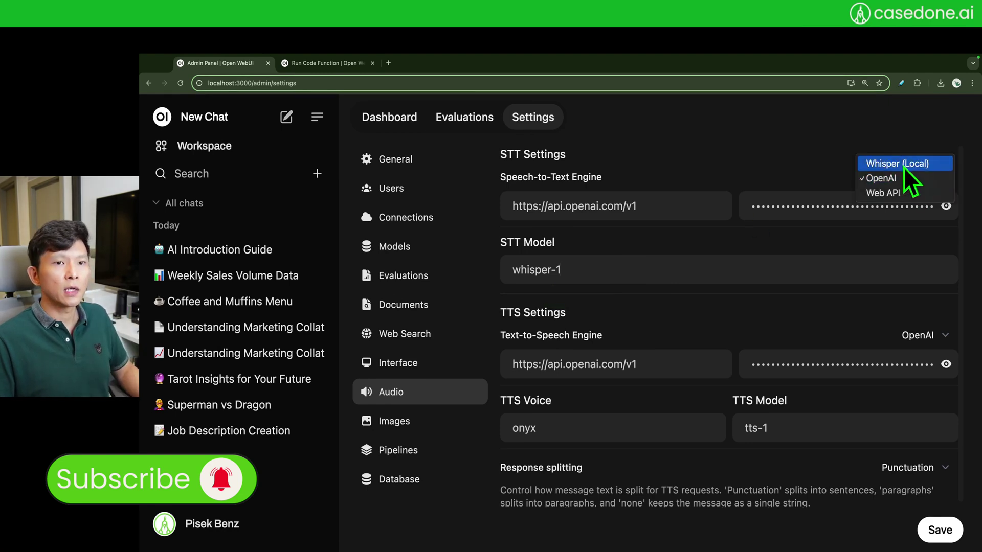
{"action": "left_click", "coordinate": [900, 162]}
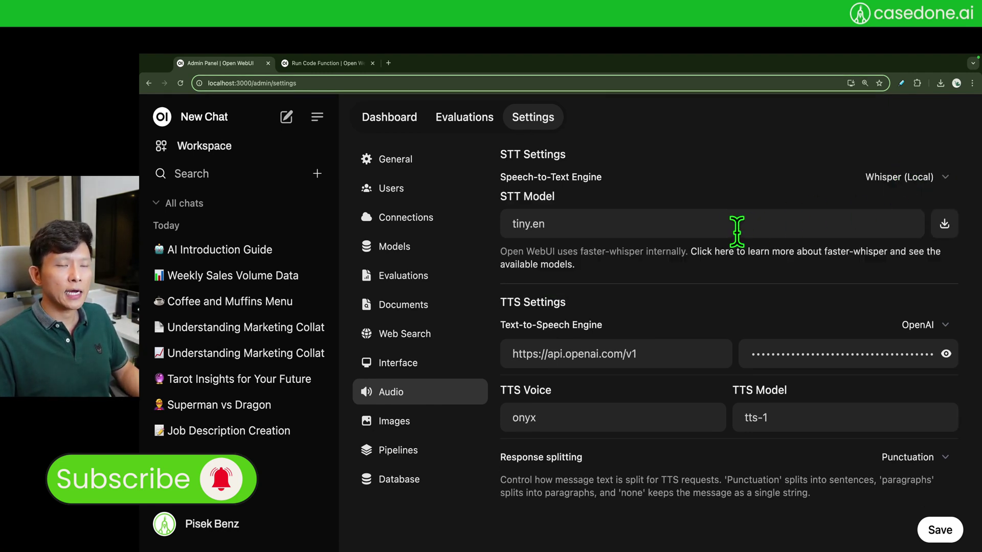
{"action": "left_click", "coordinate": [701, 155]}
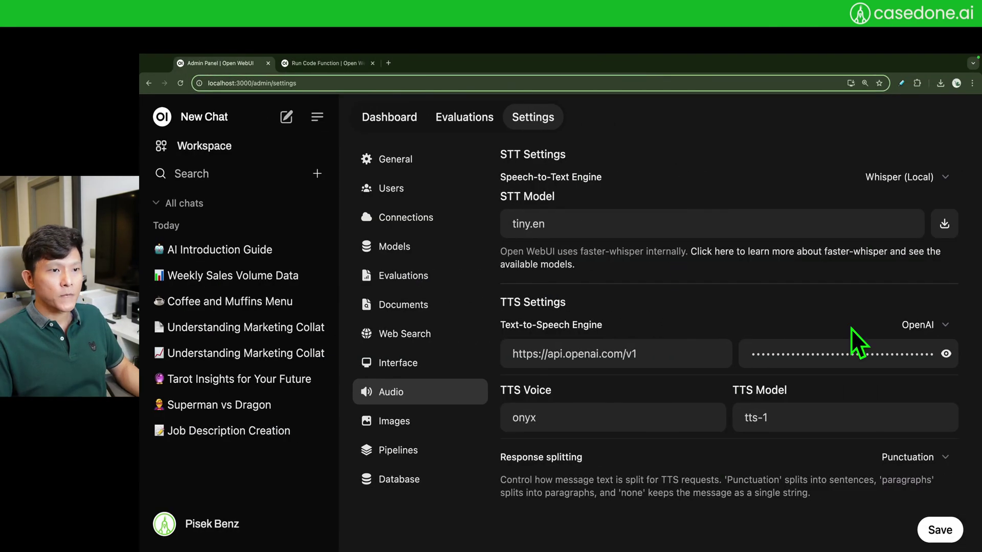
Try the Web API text-to-speech engine, browsing its browser voices and keeping Default.
{"action": "left_click", "coordinate": [919, 331]}
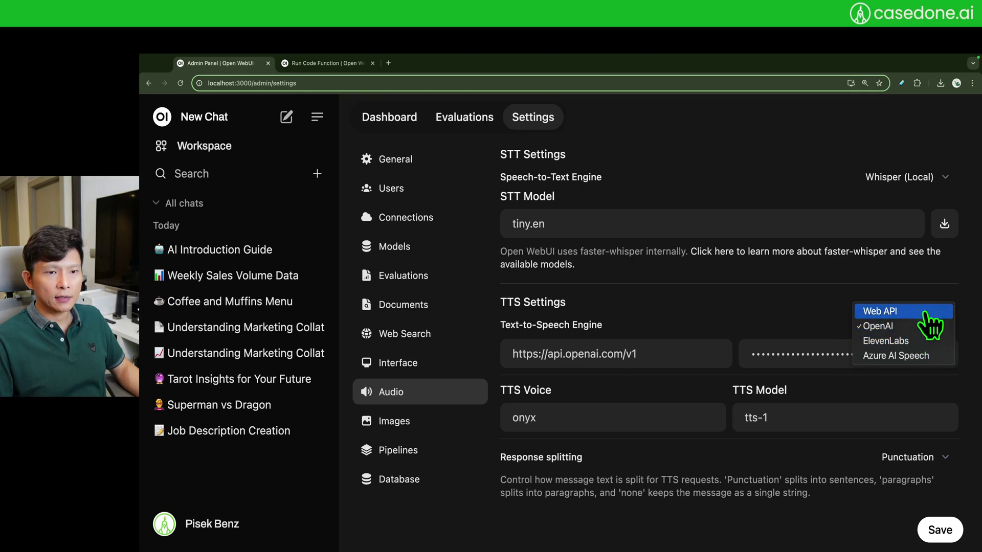
{"action": "left_click", "coordinate": [926, 313]}
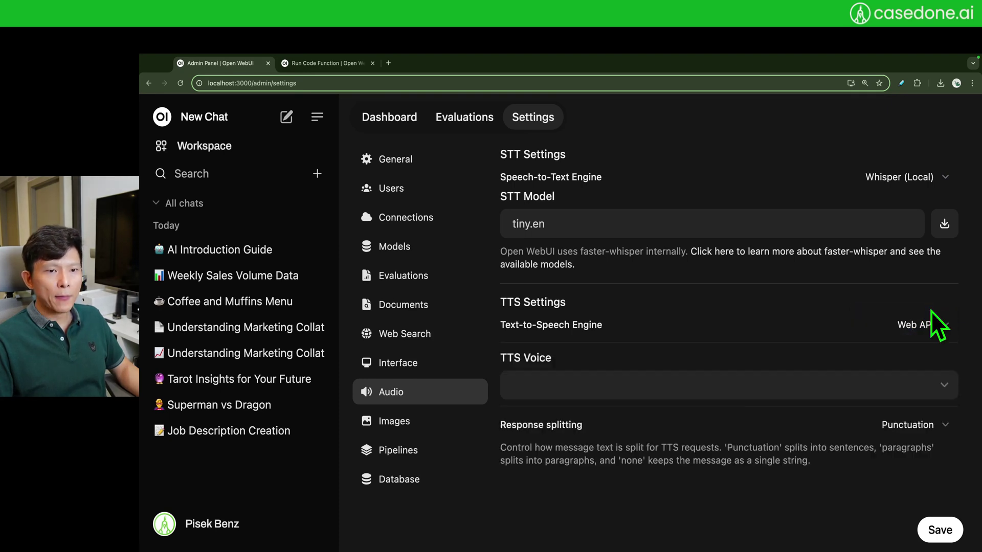
{"action": "left_click", "coordinate": [650, 387]}
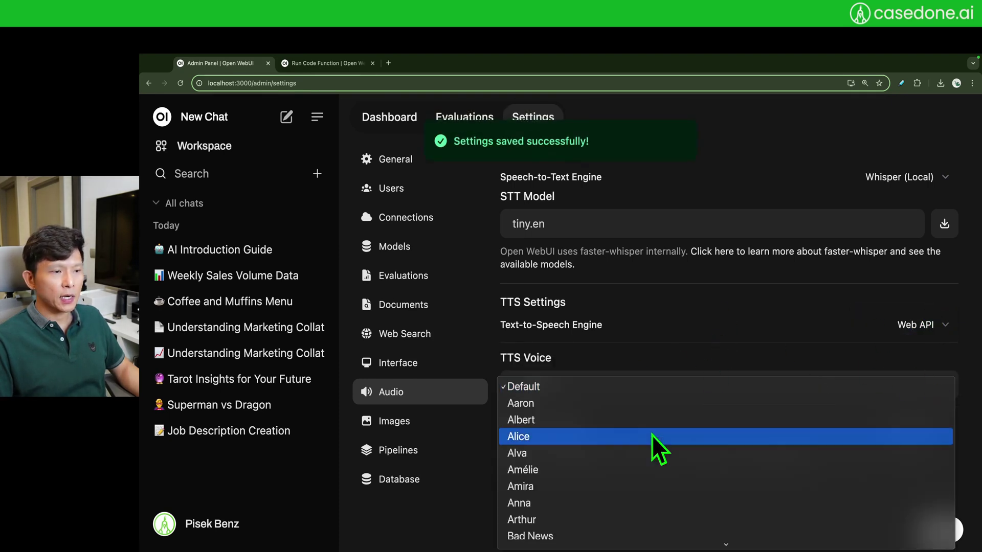
{"action": "scroll", "coordinate": [588, 439], "scroll_direction": "down", "scroll_amount": 15}
{"action": "scroll", "coordinate": [568, 430], "scroll_direction": "up", "scroll_amount": 15}
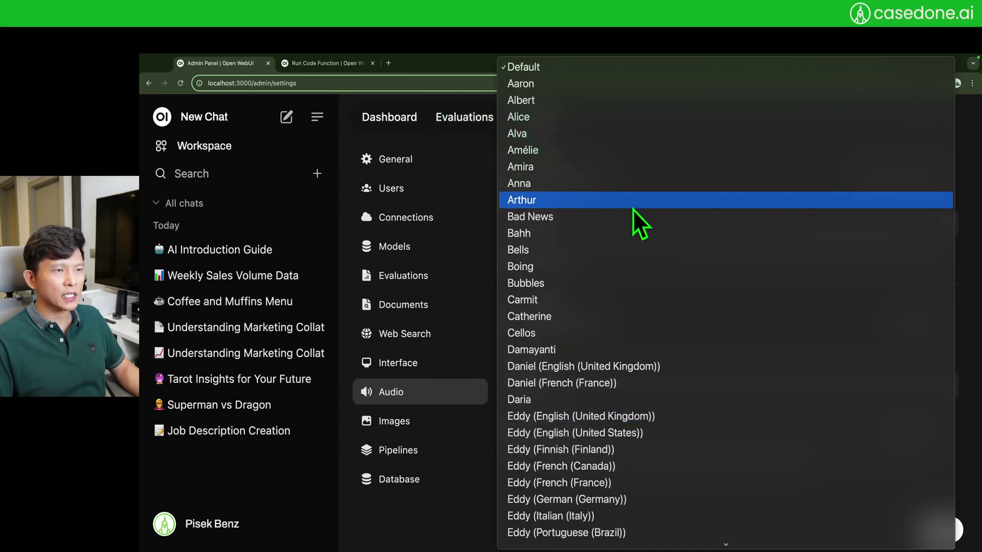
{"action": "left_click", "coordinate": [434, 529]}
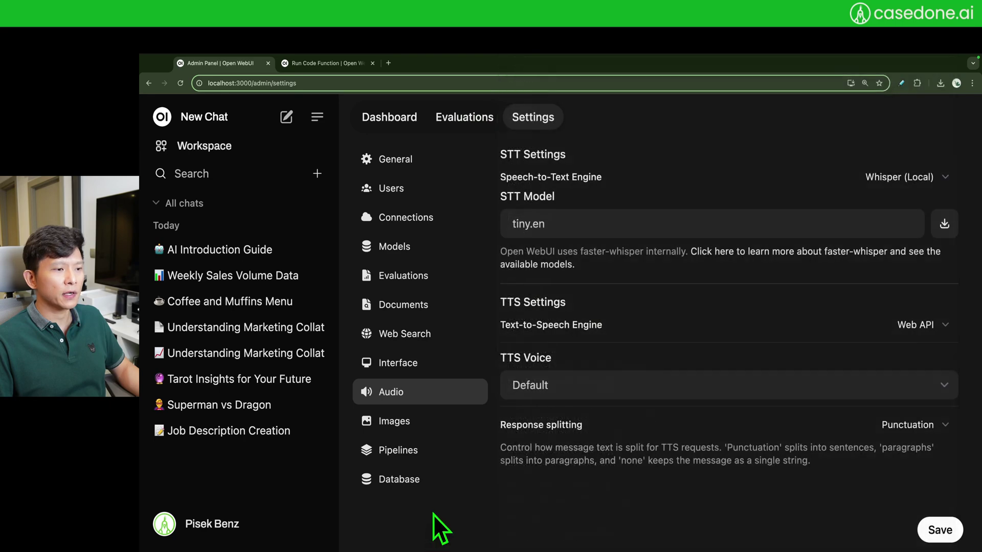
Switch back to OpenAI, then try ElevenLabs and check its API key field.
{"action": "left_click", "coordinate": [906, 325]}
{"action": "left_click", "coordinate": [911, 341]}
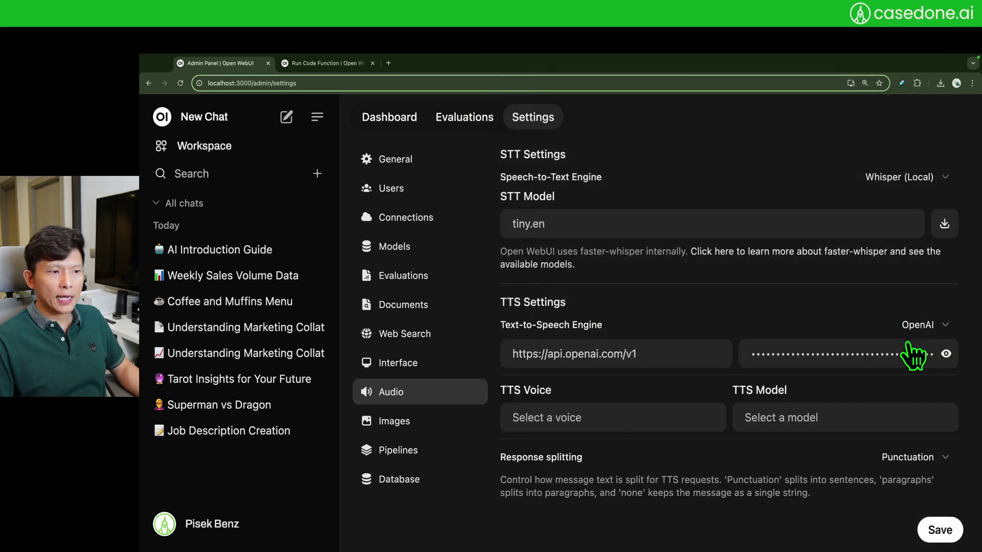
{"action": "left_click", "coordinate": [917, 339]}
{"action": "left_click", "coordinate": [894, 342]}
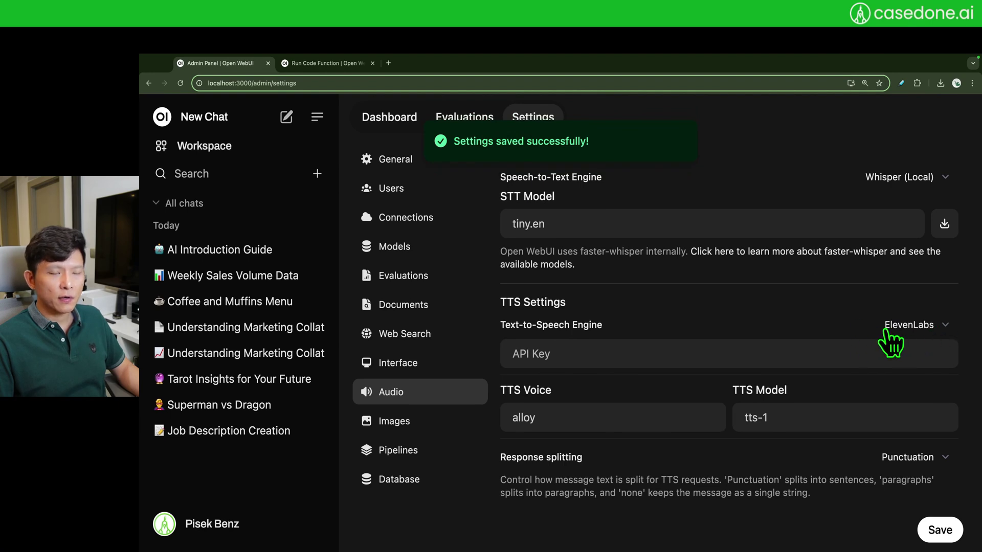
{"action": "left_click", "coordinate": [680, 358]}
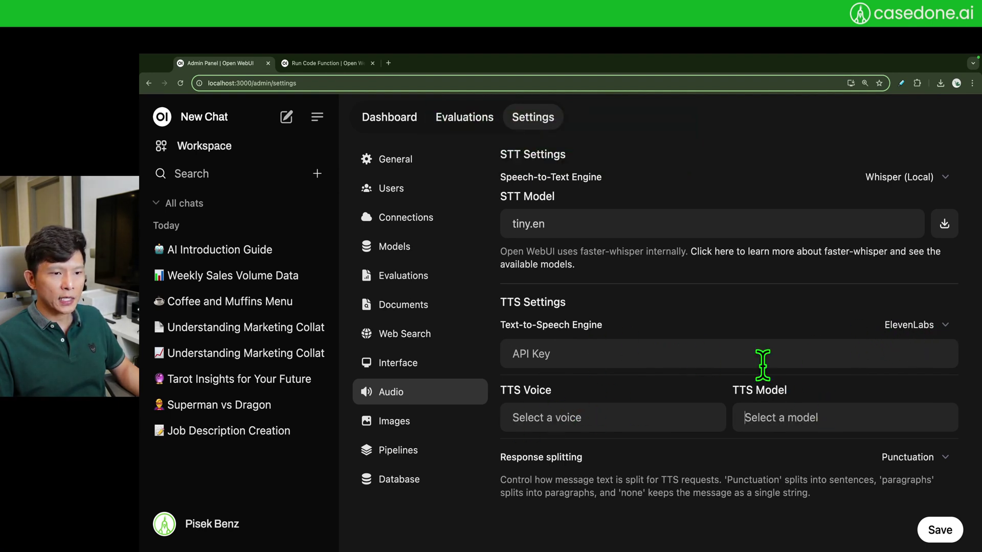
Try Azure AI Speech, then settle on OpenAI with voice alloy and tts-1.
{"action": "left_click", "coordinate": [923, 326]}
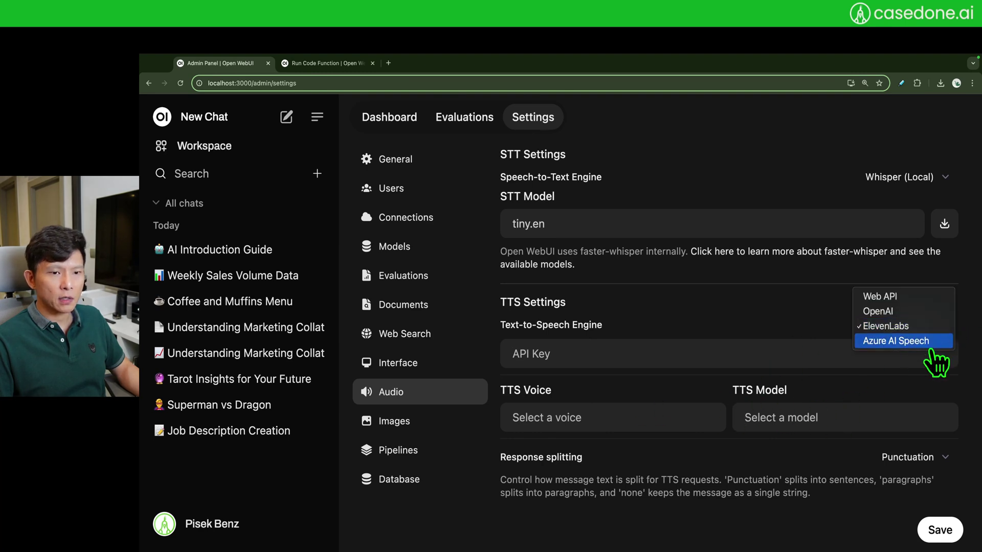
{"action": "left_click", "coordinate": [910, 341]}
{"action": "left_click", "coordinate": [688, 353]}
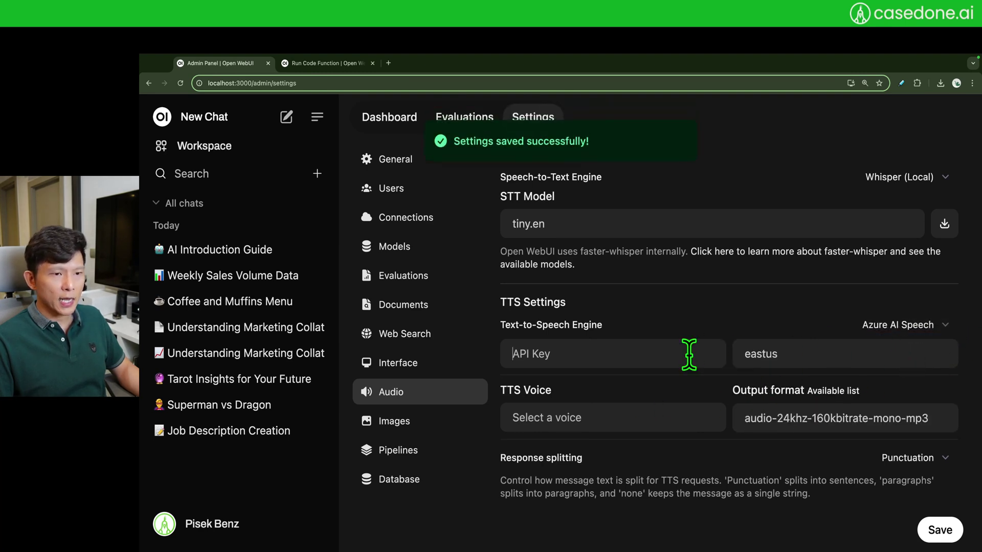
{"action": "left_click", "coordinate": [806, 409]}
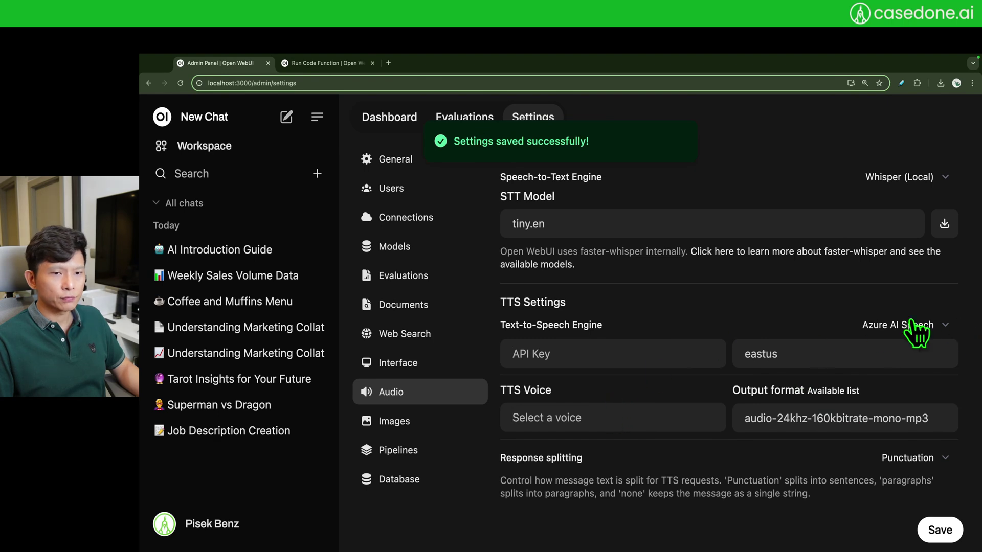
{"action": "left_click", "coordinate": [828, 351]}
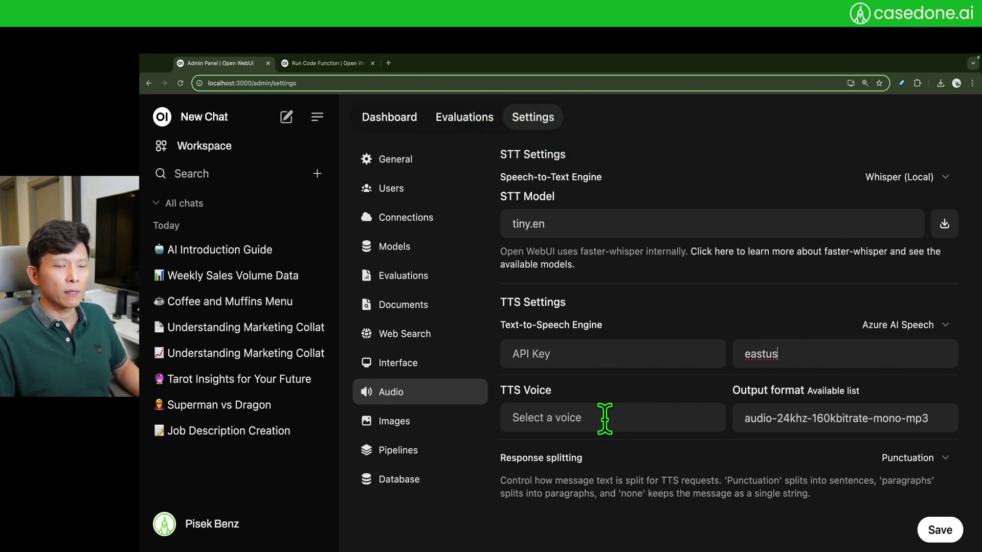
{"action": "left_click", "coordinate": [929, 327]}
{"action": "left_click", "coordinate": [922, 297]}
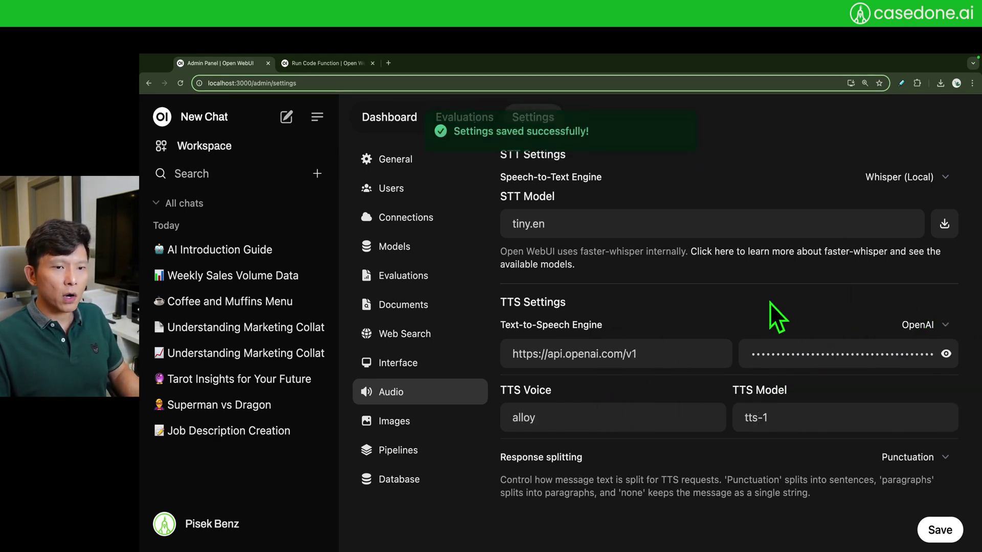
Review the tts-1 / tts-1-hd model suggestions and keep tts-1.
{"action": "left_click", "coordinate": [801, 417]}
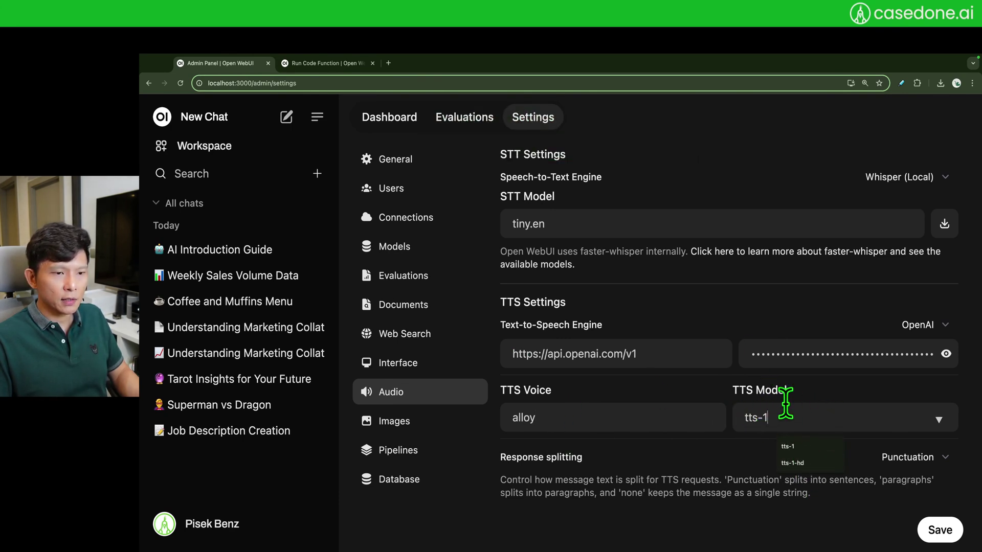
{"action": "left_click", "coordinate": [810, 448]}
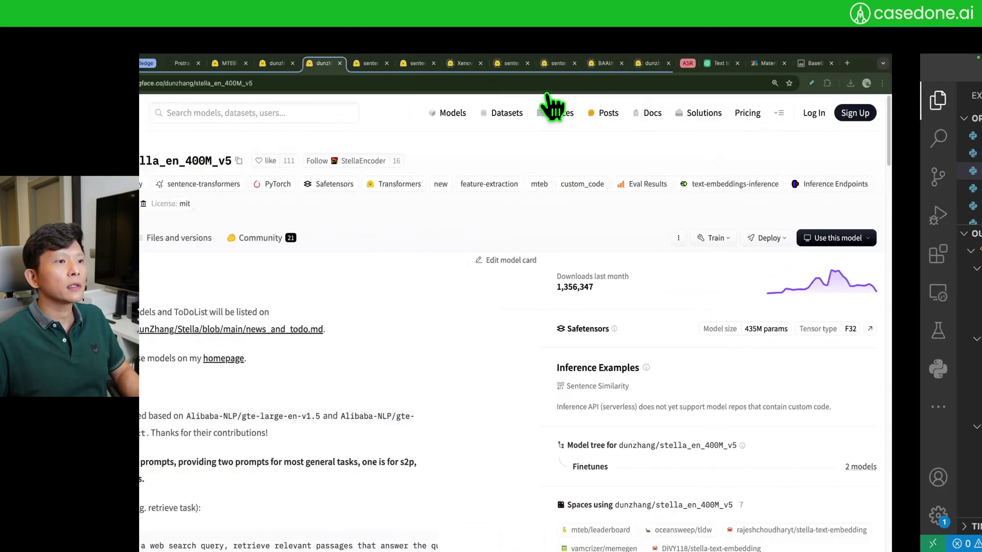
Enlarge the OpenAI text-to-speech docs and play the Alloy, Fable and Echo voice samples.
{"action": "left_click", "coordinate": [228, 63]}
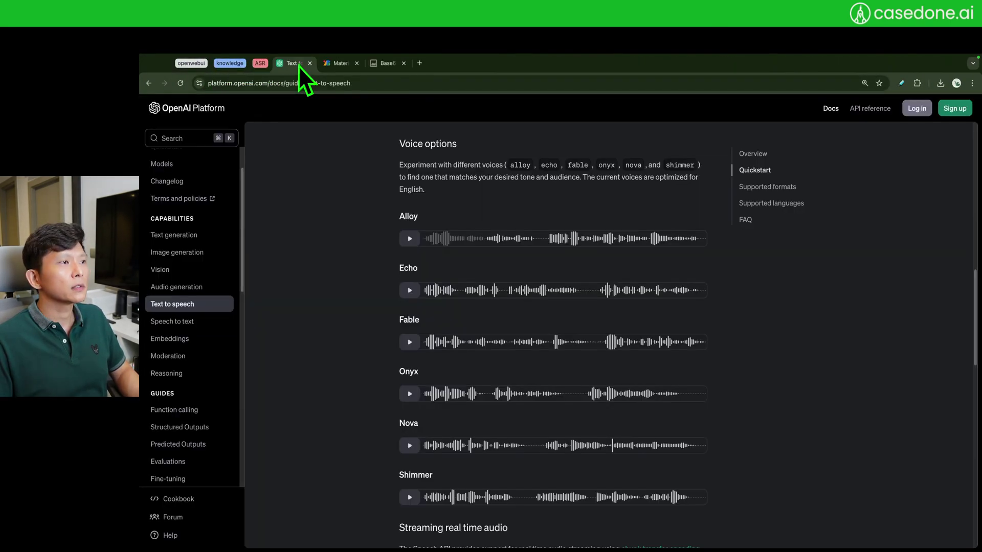
{"action": "key", "text": "super+equal"}
{"action": "key", "text": "super+equal"}
{"action": "key", "text": "super+equal"}
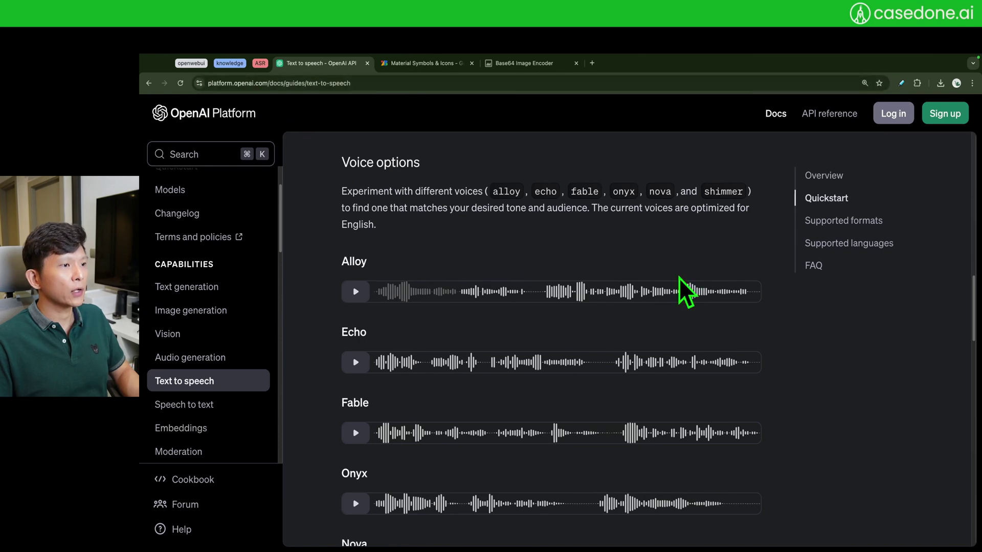
{"action": "scroll", "coordinate": [849, 383], "scroll_direction": "down", "scroll_amount": 1}
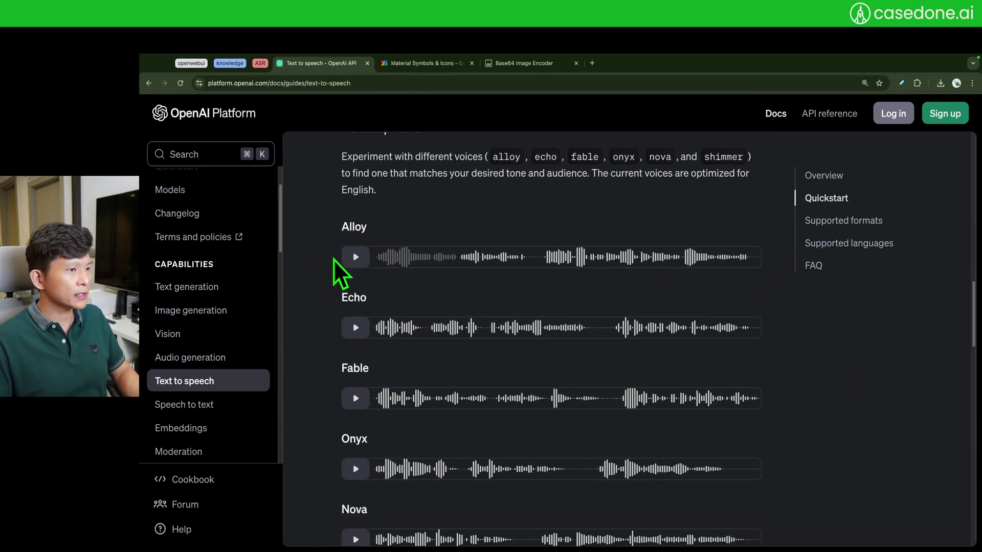
{"action": "left_click", "coordinate": [356, 257]}
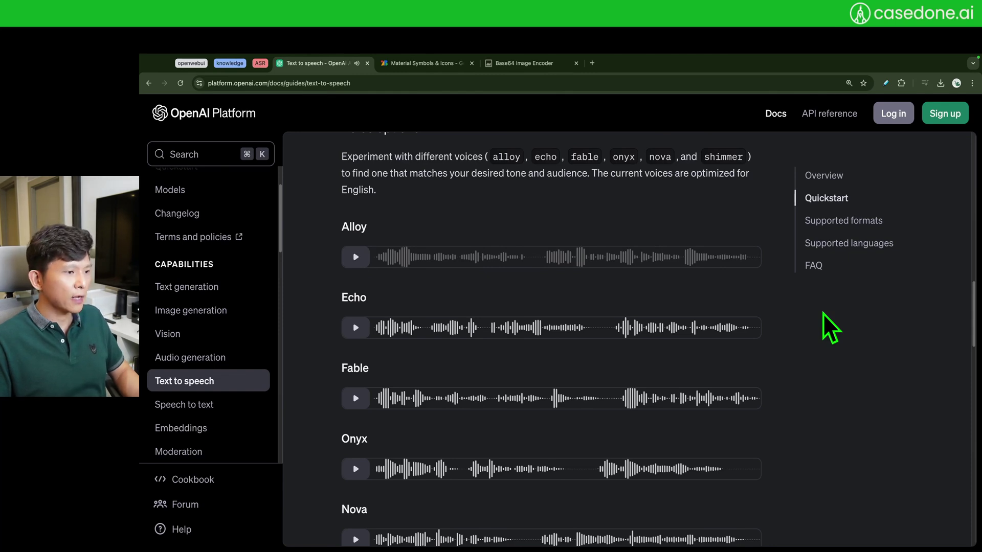
{"action": "left_click", "coordinate": [356, 398]}
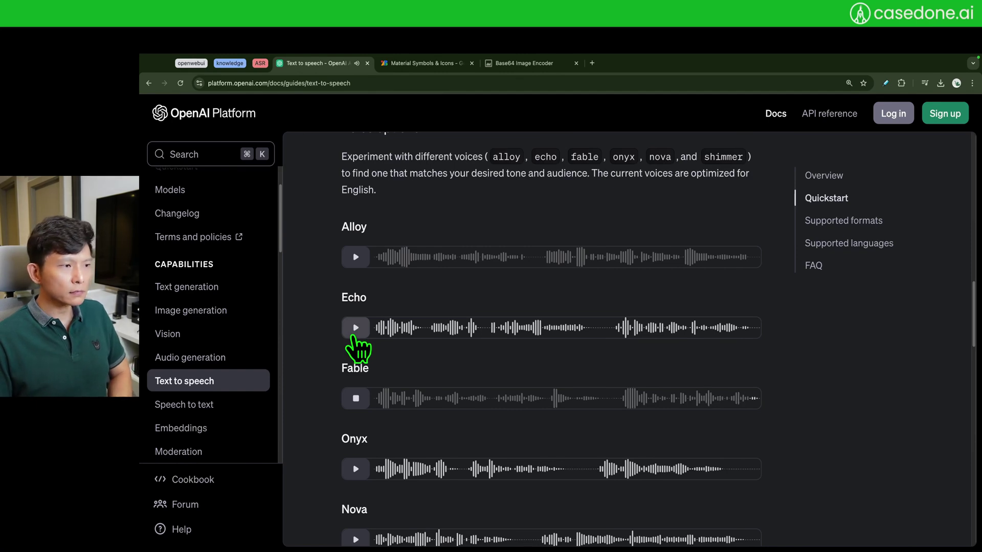
{"action": "left_click", "coordinate": [354, 331]}
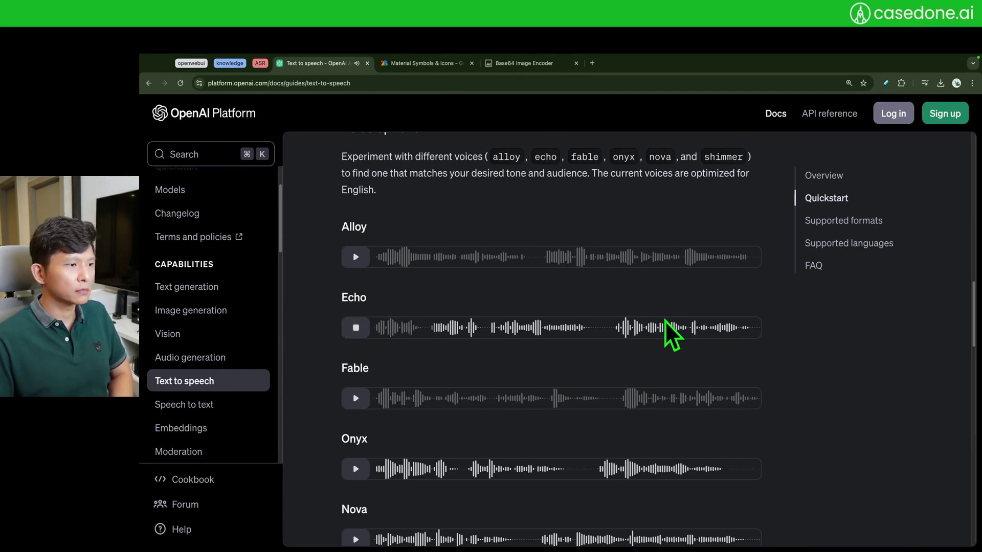
Play and stop the Shimmer and Nova voice samples.
{"action": "scroll", "coordinate": [665, 328], "scroll_direction": "down", "scroll_amount": 3}
{"action": "scroll", "coordinate": [667, 353], "scroll_direction": "down", "scroll_amount": 3}
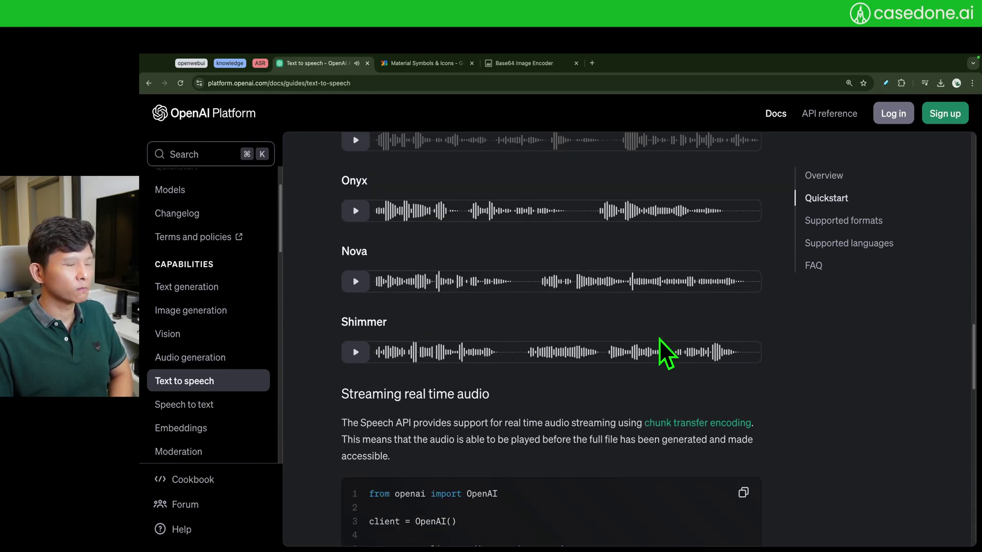
{"action": "scroll", "coordinate": [401, 343], "scroll_direction": "up", "scroll_amount": 1}
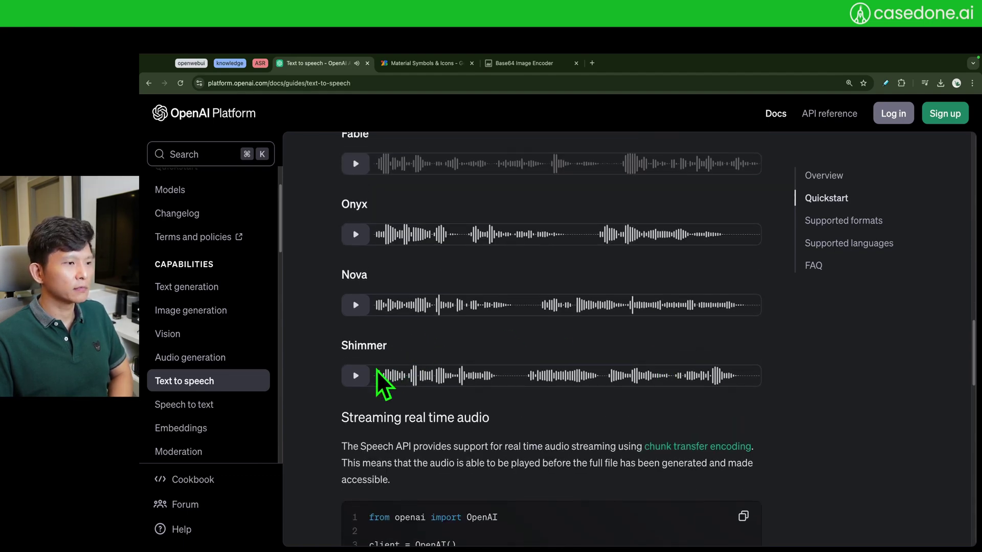
{"action": "scroll", "coordinate": [358, 379], "scroll_direction": "up", "scroll_amount": 1}
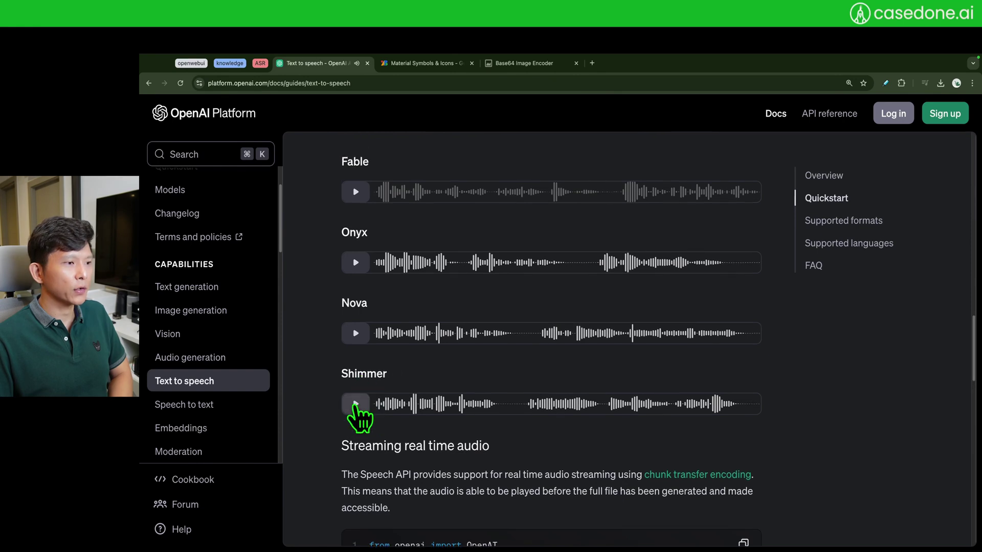
{"action": "left_click", "coordinate": [354, 405]}
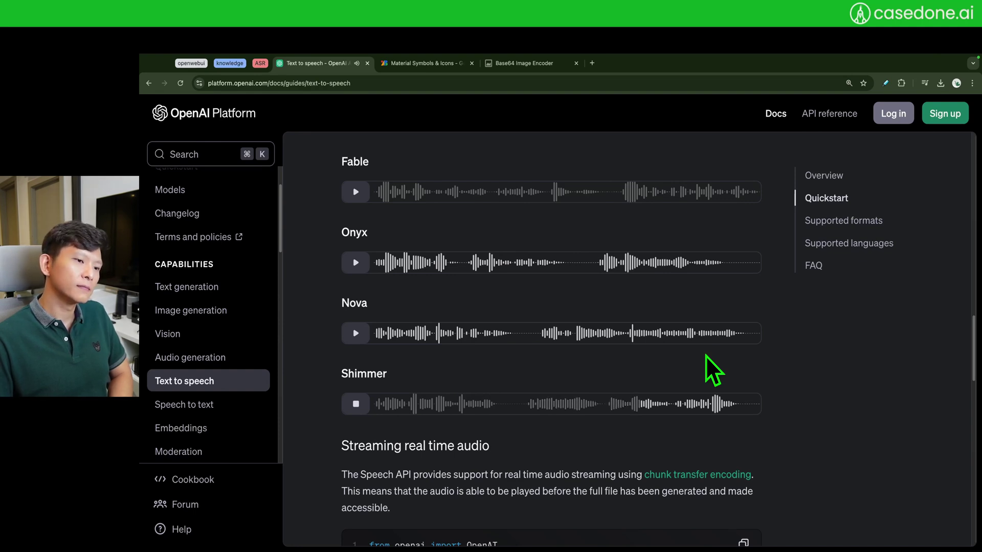
{"action": "left_click", "coordinate": [357, 404]}
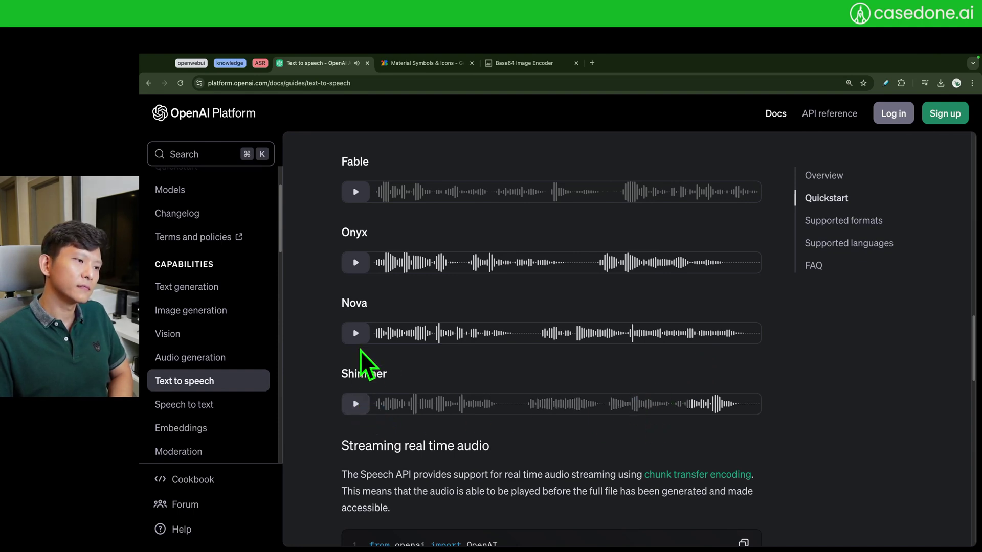
{"action": "left_click", "coordinate": [356, 334]}
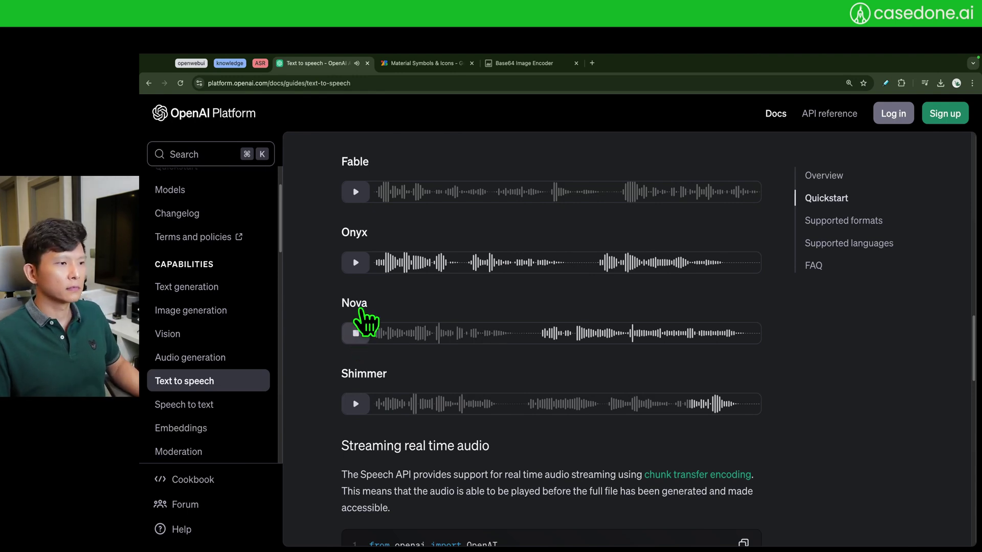
{"action": "left_click", "coordinate": [356, 333]}
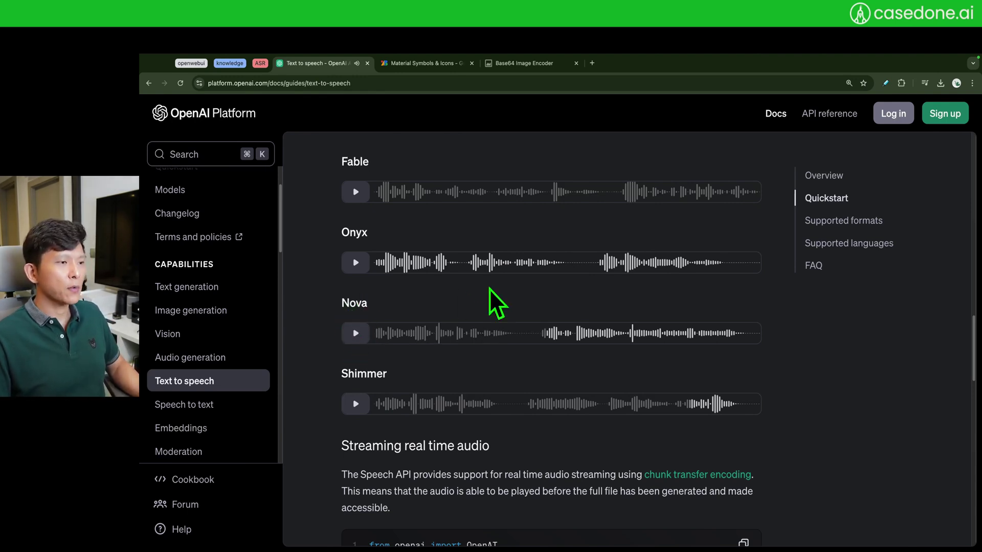
Back in Open WebUI, change the TTS voice from alloy to nova and save.
{"action": "key", "text": "ctrl+Left"}
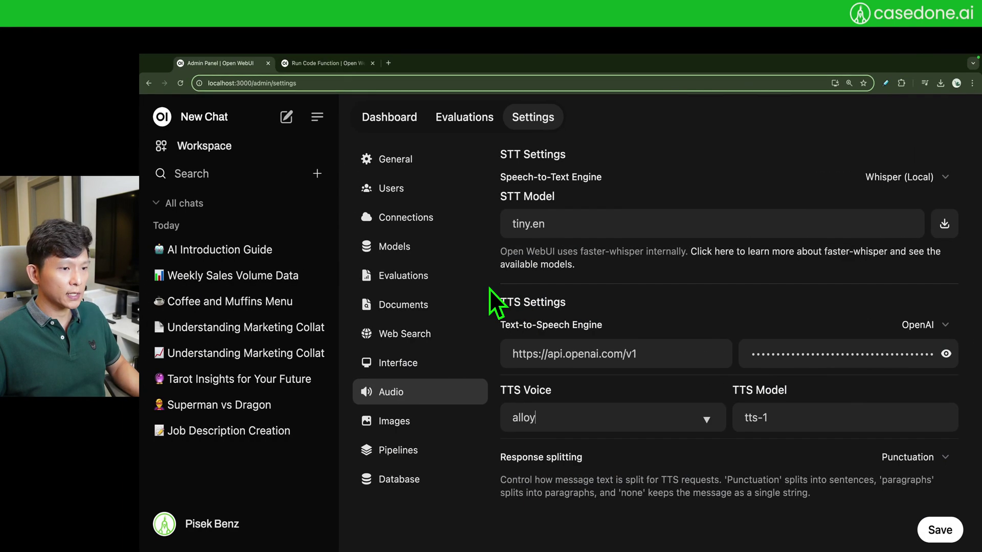
{"action": "key", "text": "super+a"}
{"action": "type", "text": "n"}
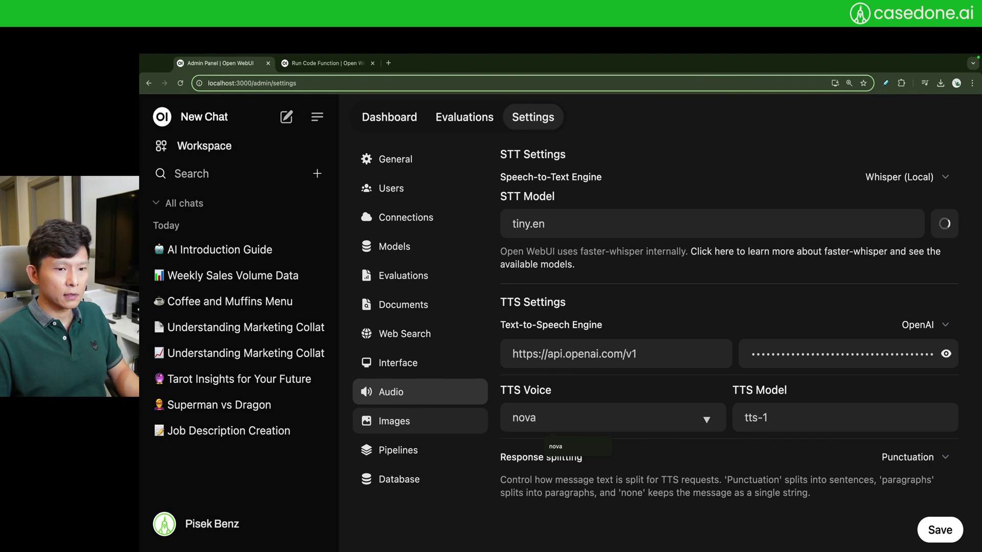
{"action": "key", "text": "Return"}
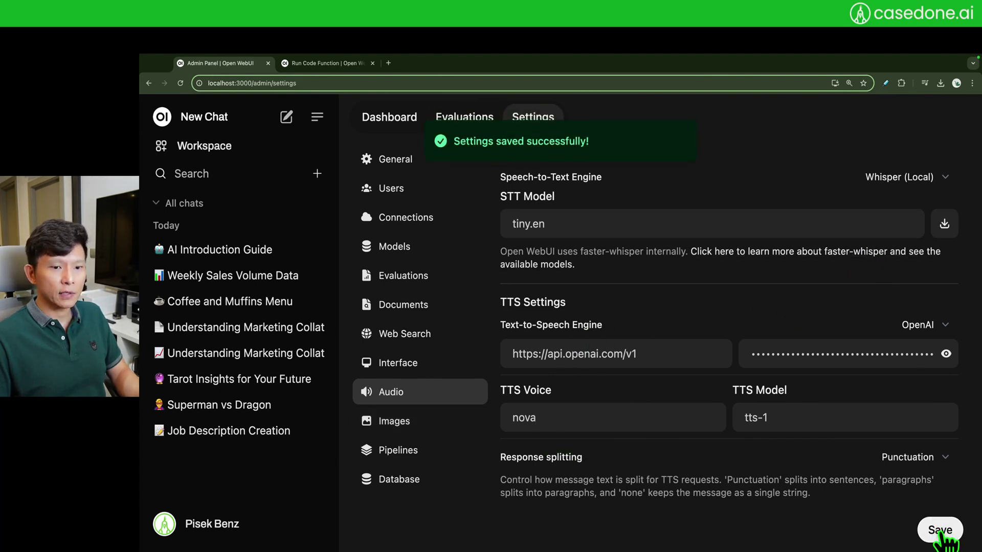
{"action": "left_click", "coordinate": [941, 531]}
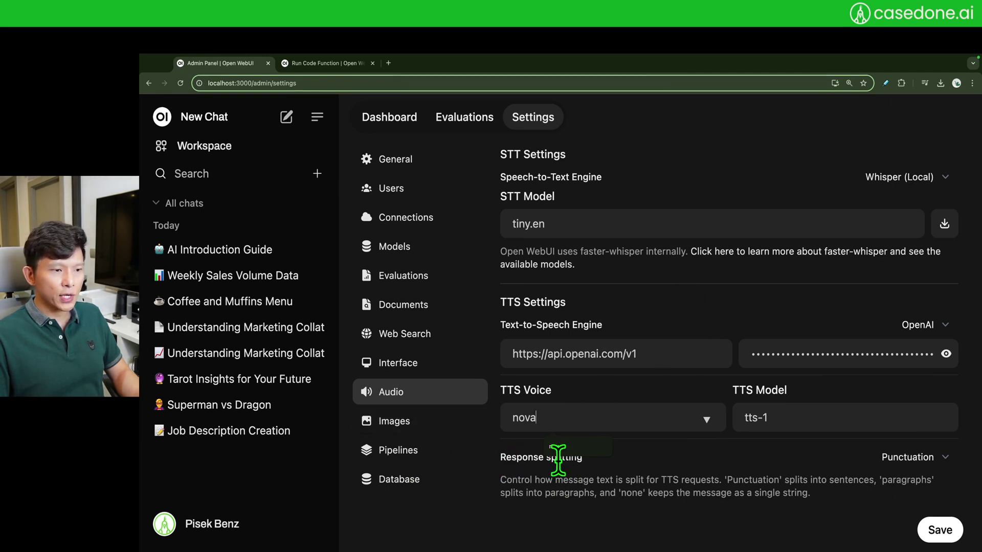
Keep Punctuation response splitting and save the audio settings again.
{"action": "left_click", "coordinate": [943, 459]}
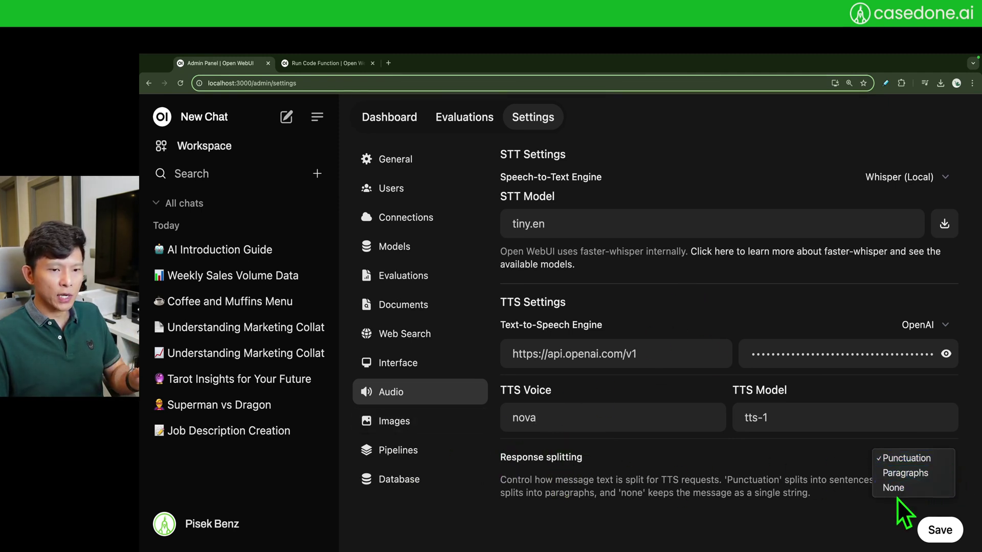
{"action": "left_click", "coordinate": [915, 460]}
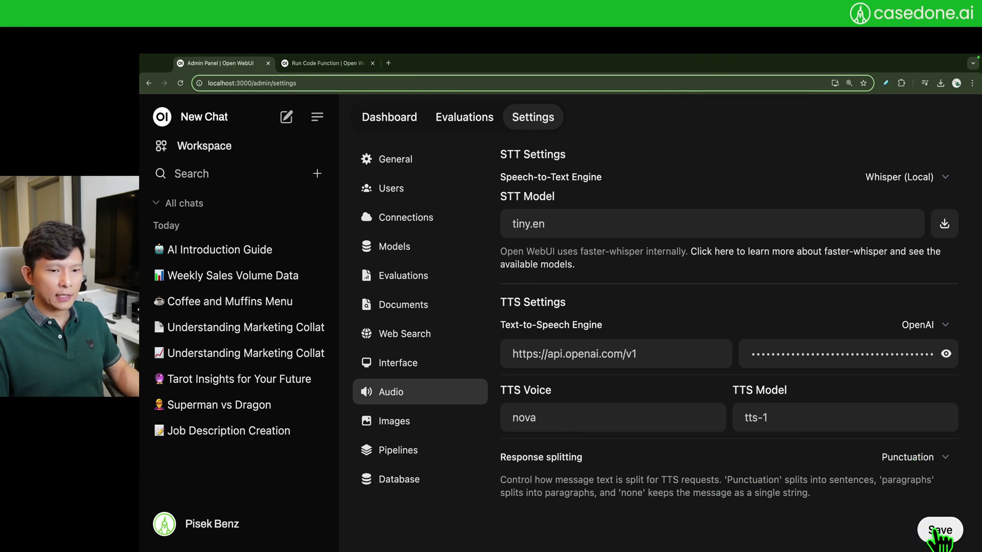
{"action": "left_click", "coordinate": [936, 532]}
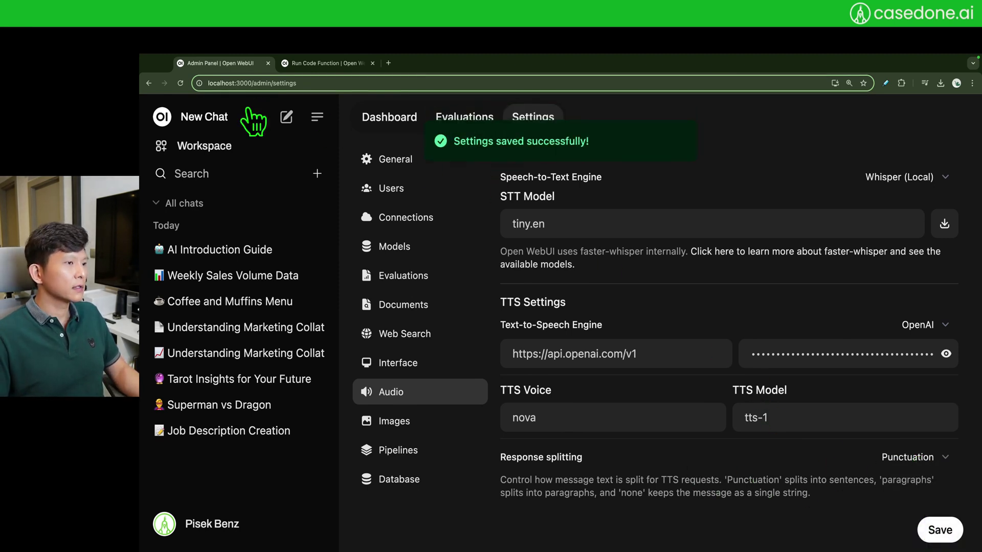
In a new chat, dictate "Hello, how are you?" and send it to gpt-4o-mini.
{"action": "left_click", "coordinate": [283, 120]}
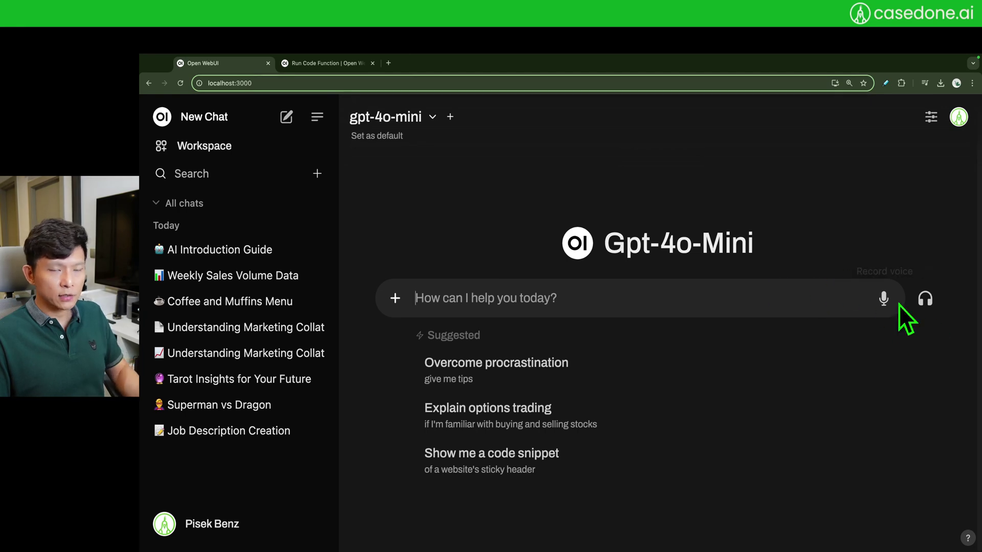
{"action": "left_click", "coordinate": [885, 306]}
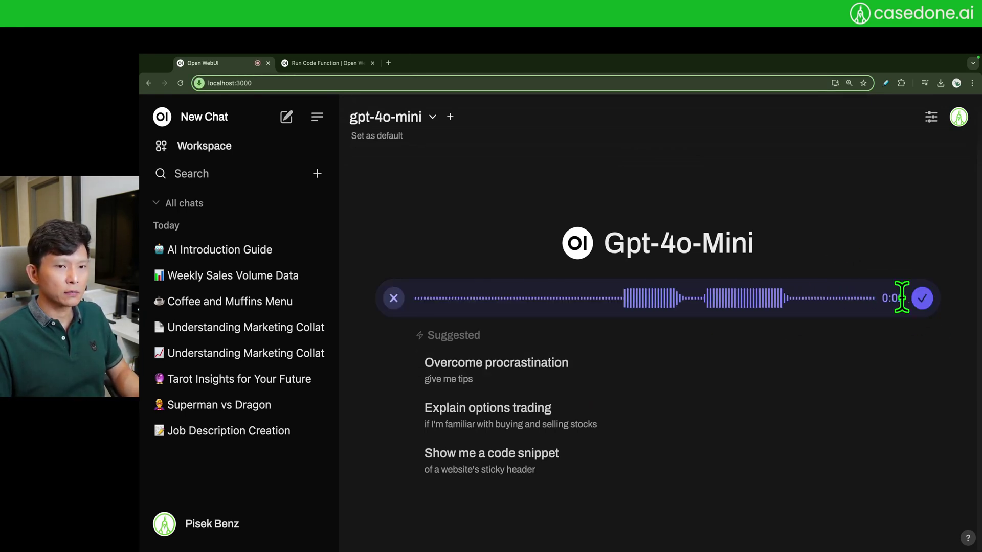
{"action": "left_click", "coordinate": [922, 299]}
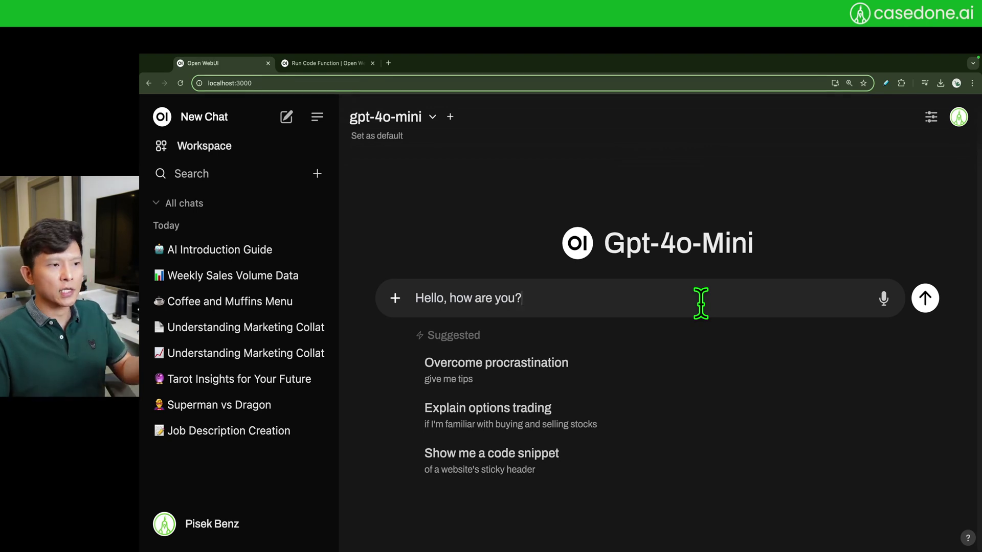
{"action": "key", "text": "Return"}
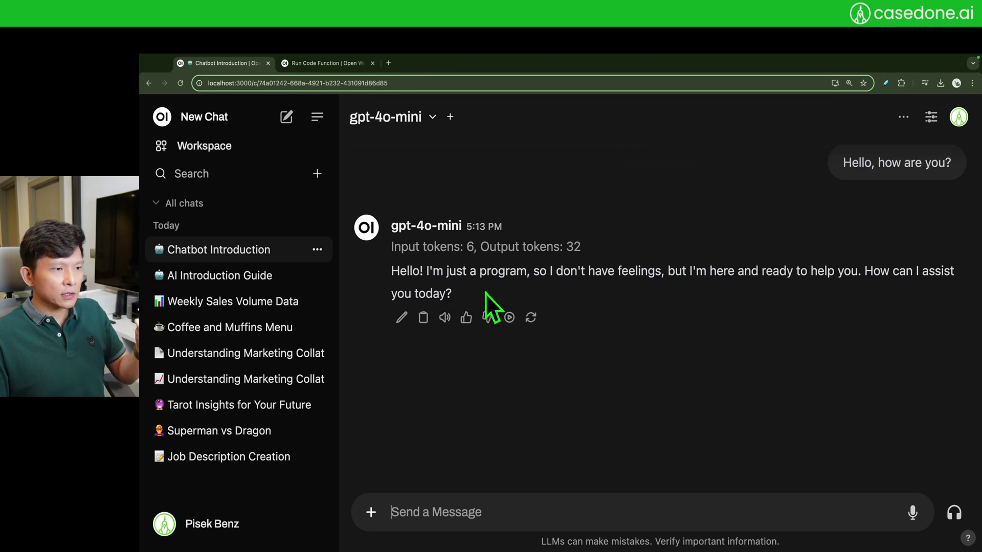
Have the assistant's greeting reply read aloud in the nova voice.
{"action": "left_click", "coordinate": [445, 317]}
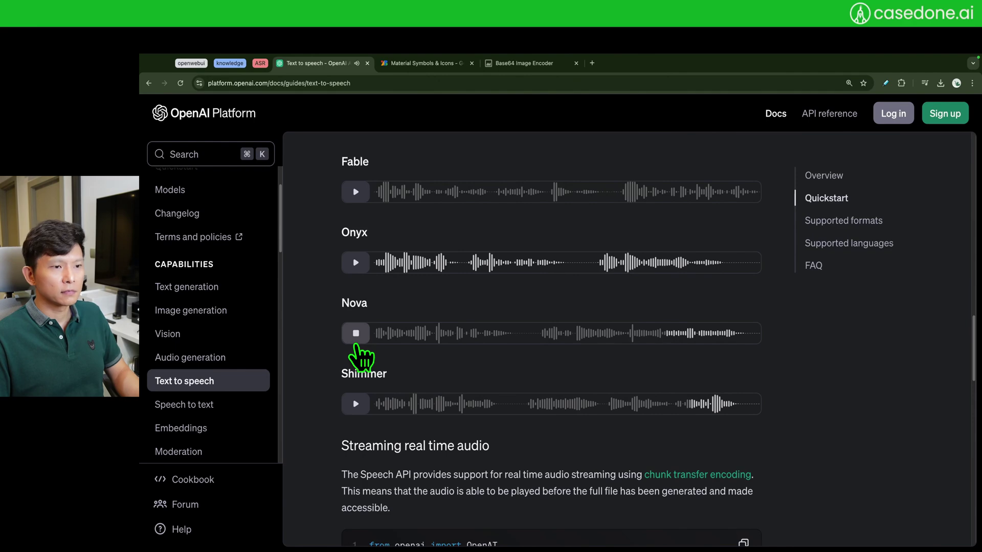
Return from the OpenAI docs to the Open WebUI Chatbot Introduction chat.
{"action": "key", "text": "ctrl+Left"}
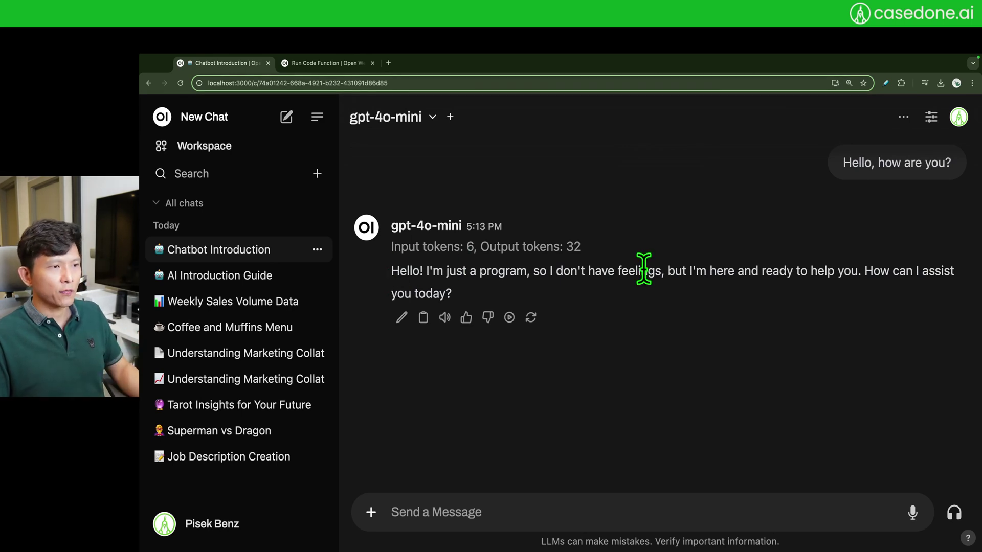
Verify the admin Audio settings (Whisper tiny.en, OpenAI nova, tts-1), then start a new gpt-4o-mini chat.
{"action": "left_click", "coordinate": [197, 527]}
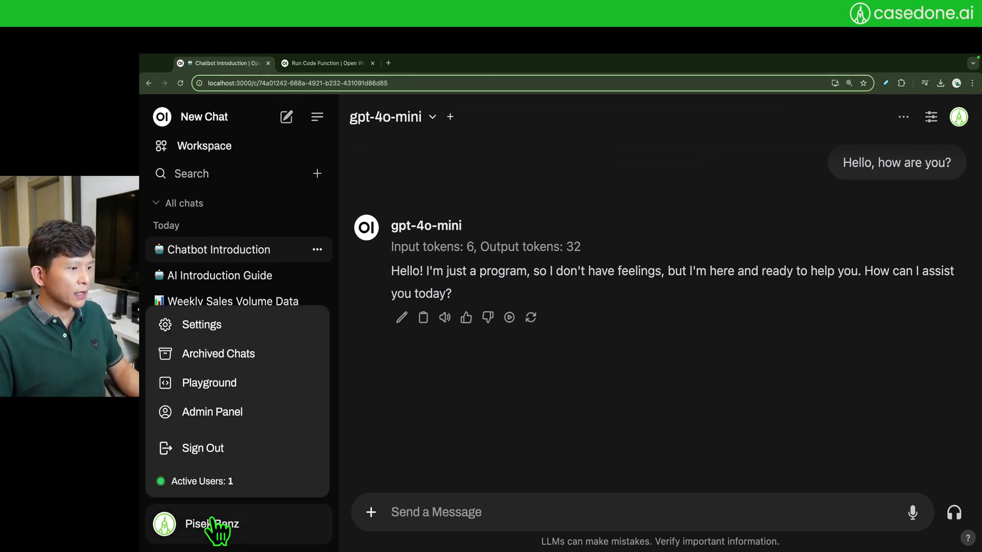
{"action": "left_click", "coordinate": [255, 413]}
{"action": "left_click", "coordinate": [537, 121]}
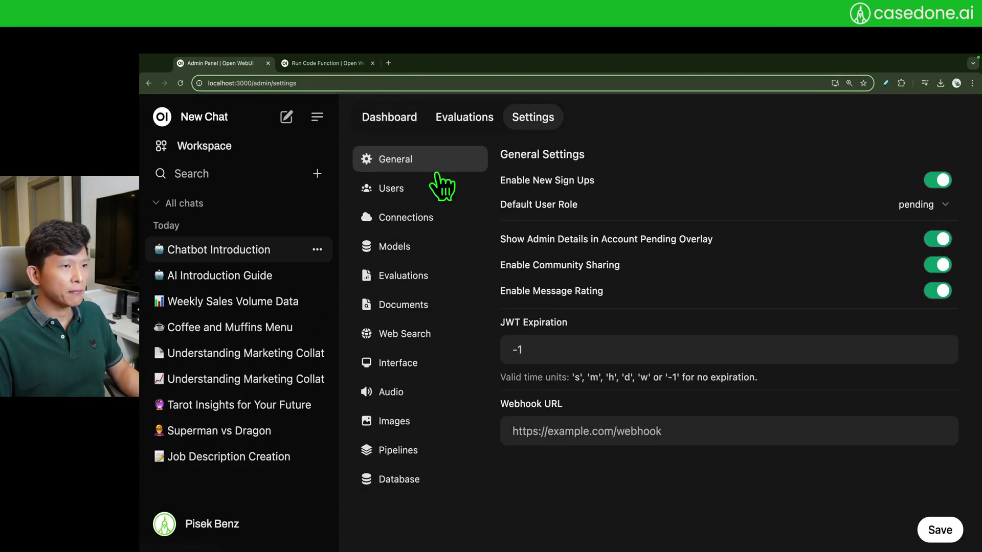
{"action": "left_click", "coordinate": [411, 394]}
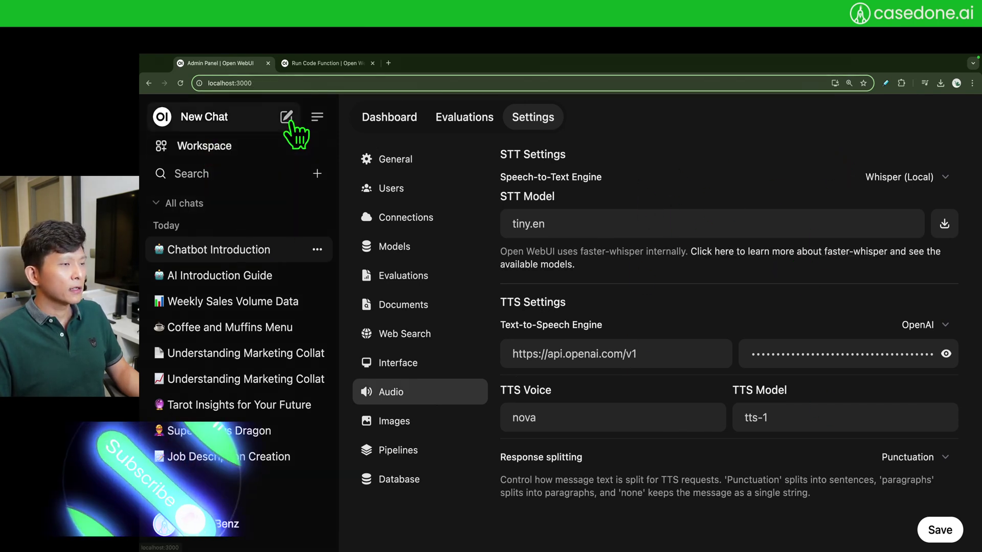
{"action": "left_click", "coordinate": [287, 118]}
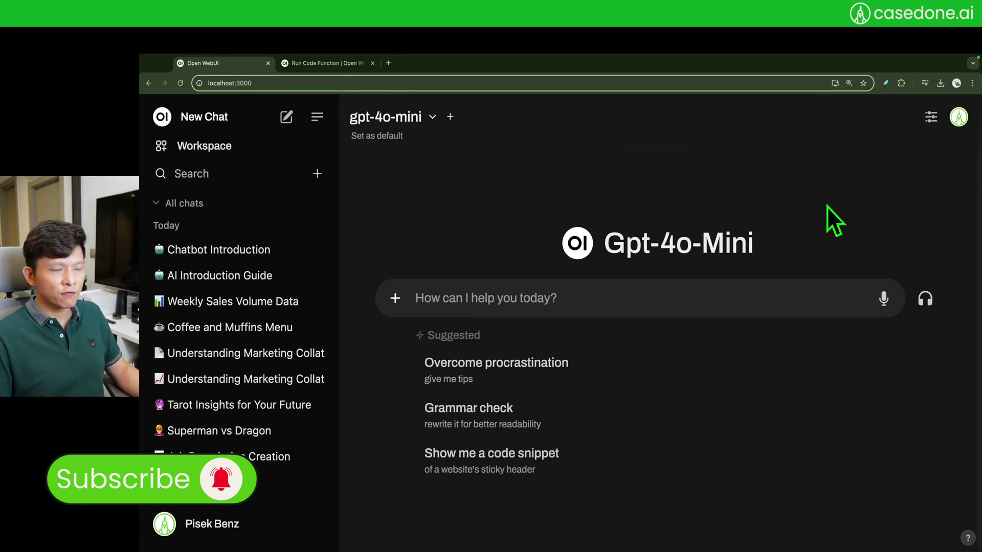
Start a voice call and ask gpt-4o-mini why a public AI computation plan is needed.
{"action": "left_click", "coordinate": [925, 300]}
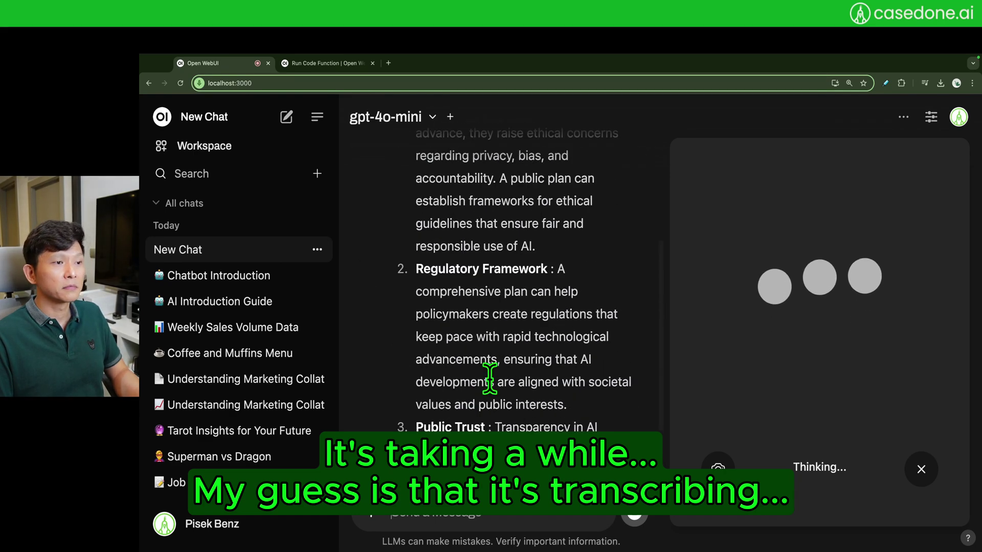
{"action": "scroll", "coordinate": [490, 379], "scroll_direction": "up", "scroll_amount": 3}
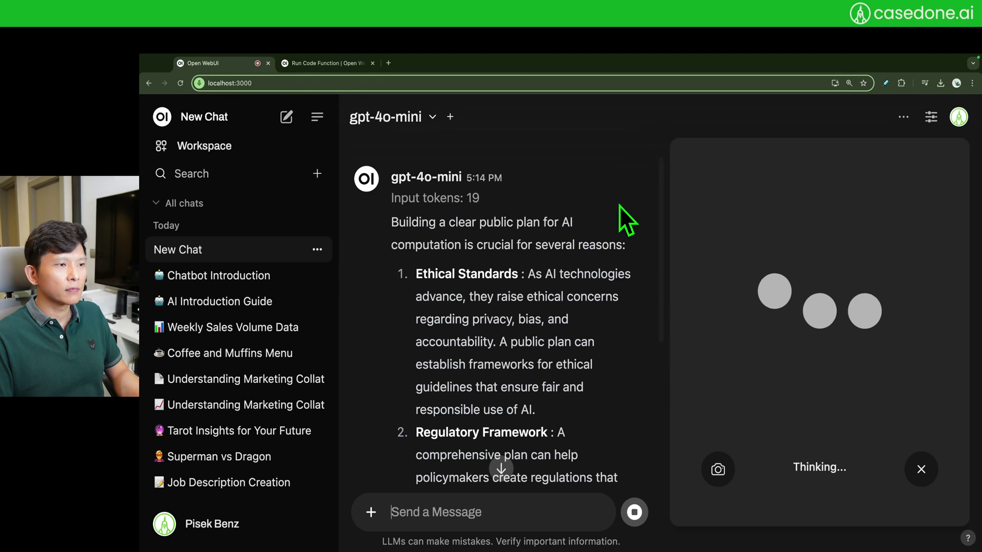
{"action": "scroll", "coordinate": [513, 306], "scroll_direction": "down", "scroll_amount": 1}
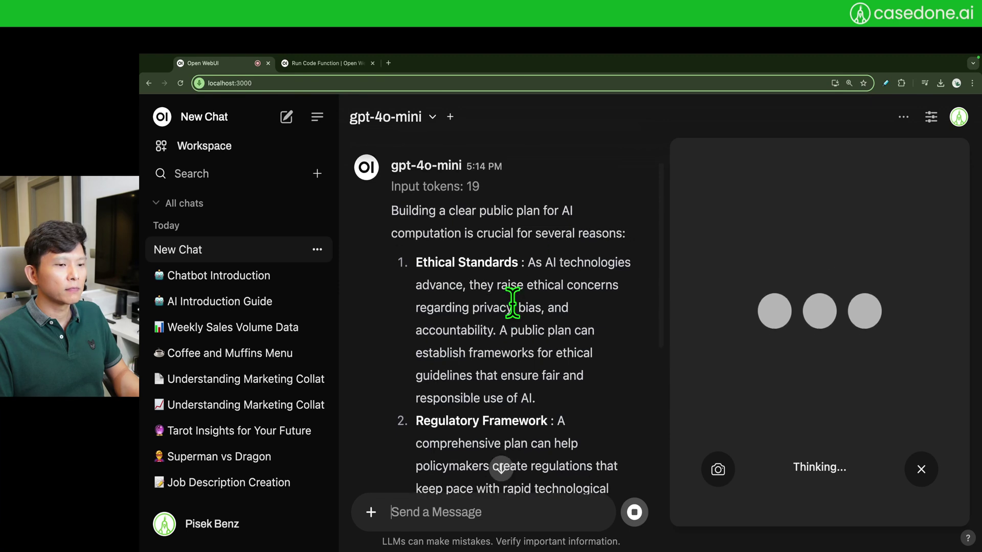
{"action": "scroll", "coordinate": [513, 305], "scroll_direction": "down", "scroll_amount": 1}
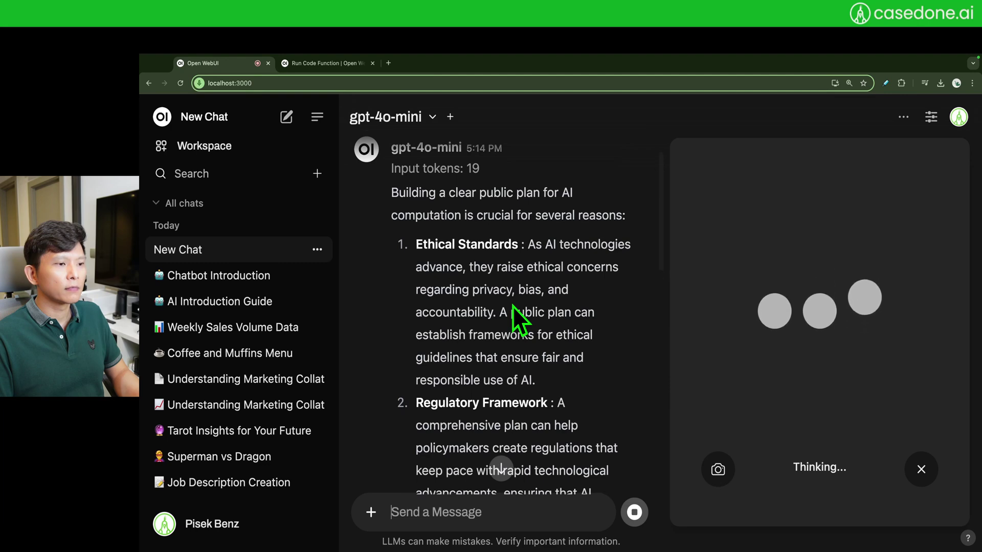
{"action": "scroll", "coordinate": [512, 306], "scroll_direction": "down", "scroll_amount": 3}
{"action": "scroll", "coordinate": [513, 306], "scroll_direction": "down", "scroll_amount": 2}
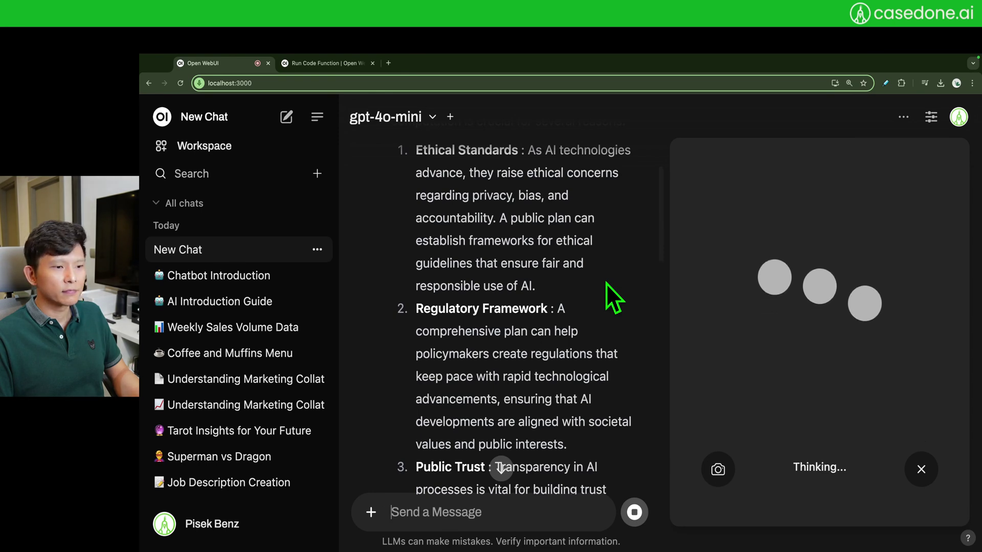
{"action": "scroll", "coordinate": [634, 364], "scroll_direction": "down", "scroll_amount": 2}
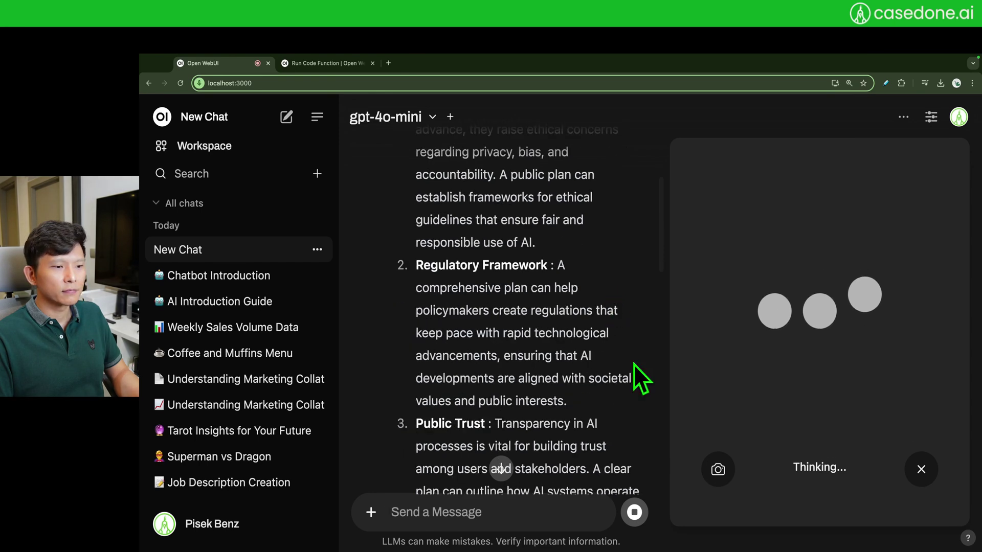
Stop generation of the model's nine-point answer.
{"action": "left_click", "coordinate": [635, 513]}
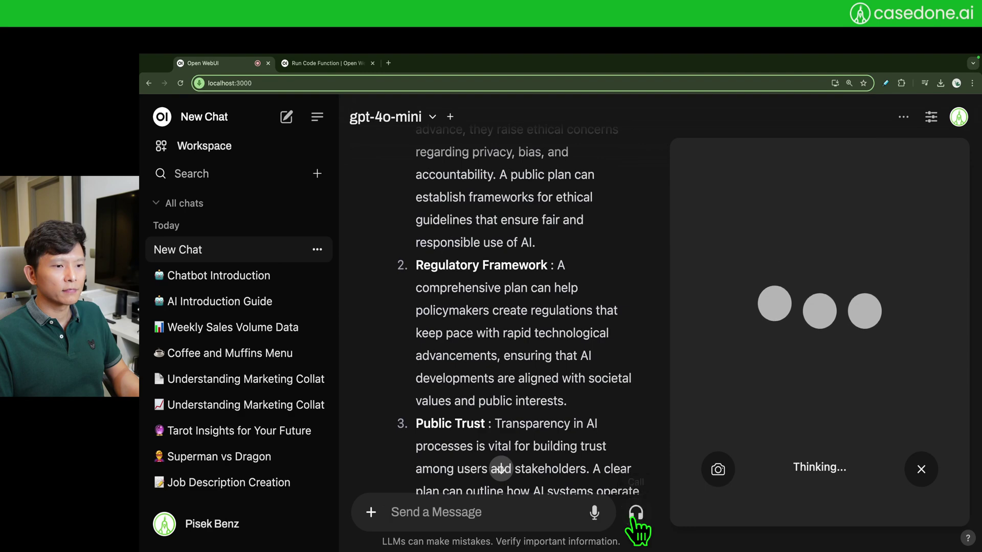
{"action": "scroll", "coordinate": [572, 323], "scroll_direction": "down", "scroll_amount": 15}
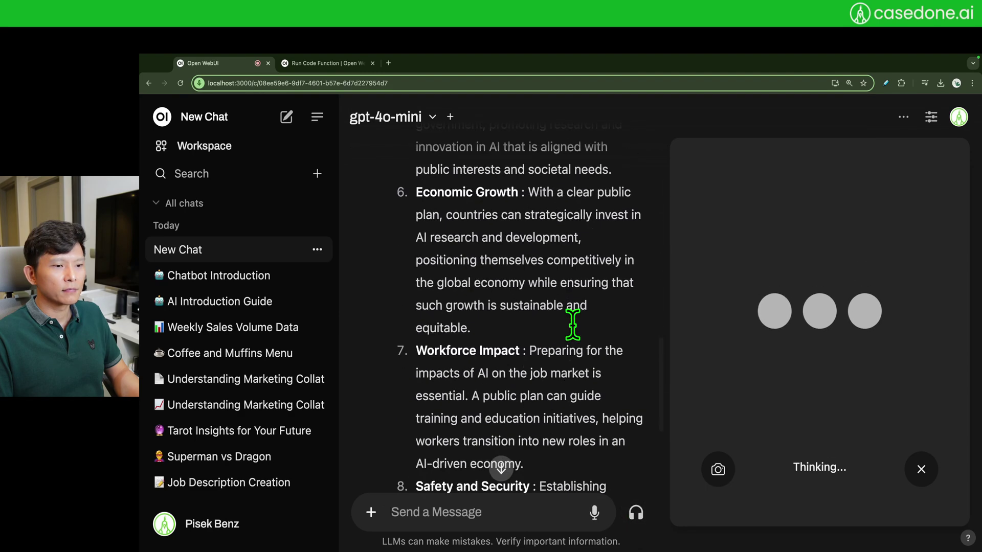
{"action": "scroll", "coordinate": [573, 323], "scroll_direction": "down", "scroll_amount": 3}
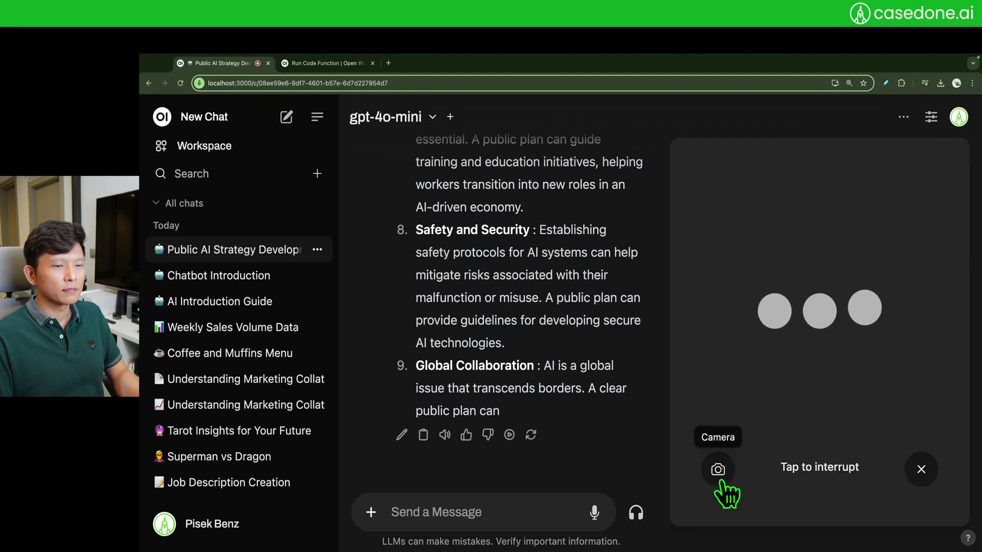
Interrupt the spoken reply and ask by voice, "Take a long time to think.".
{"action": "left_click", "coordinate": [819, 475]}
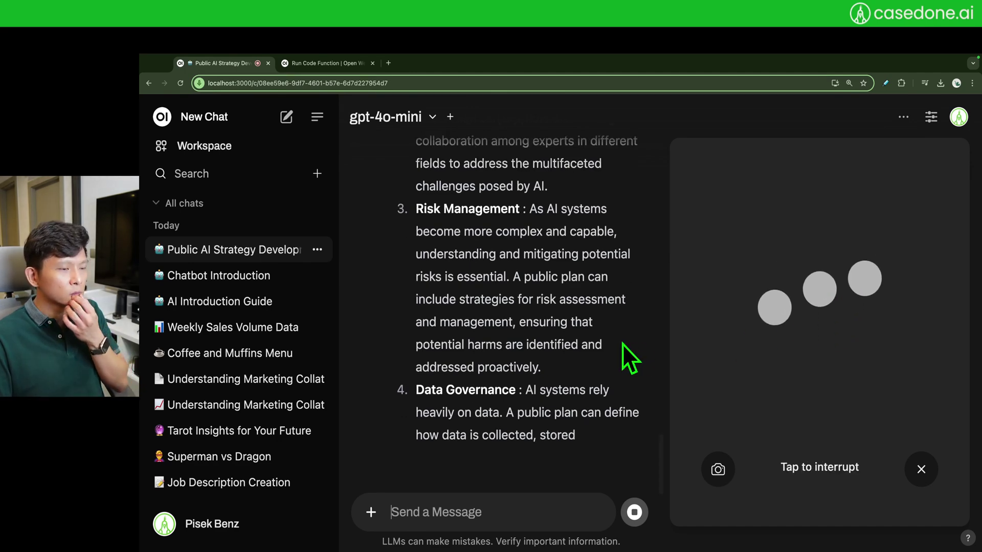
{"action": "scroll", "coordinate": [573, 382], "scroll_direction": "up", "scroll_amount": 10}
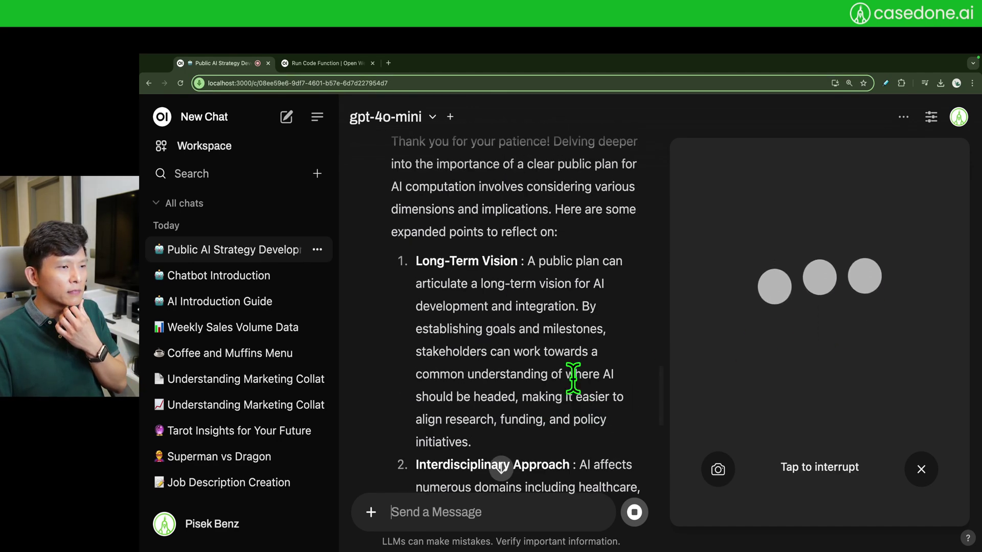
{"action": "scroll", "coordinate": [573, 382], "scroll_direction": "up", "scroll_amount": 2}
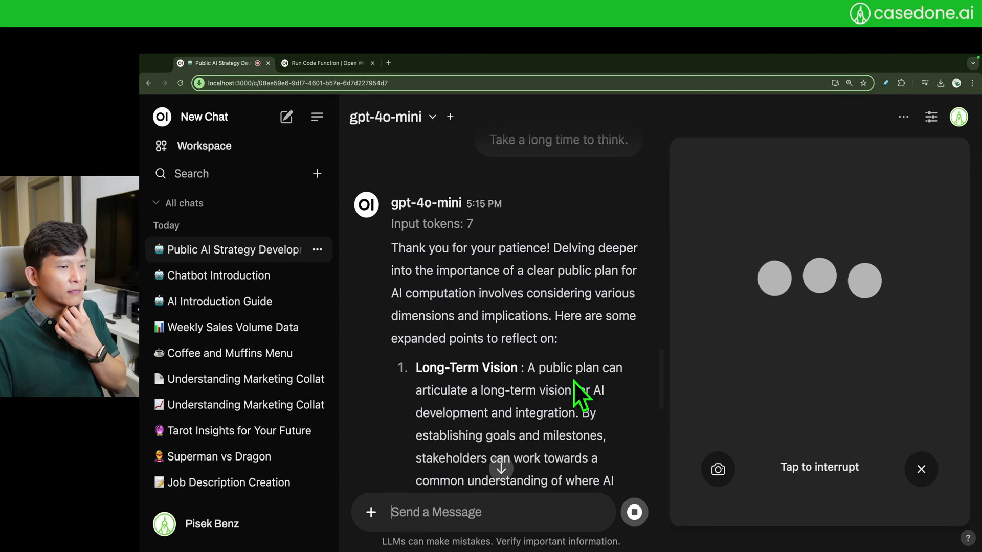
{"action": "scroll", "coordinate": [573, 380], "scroll_direction": "down", "scroll_amount": 4}
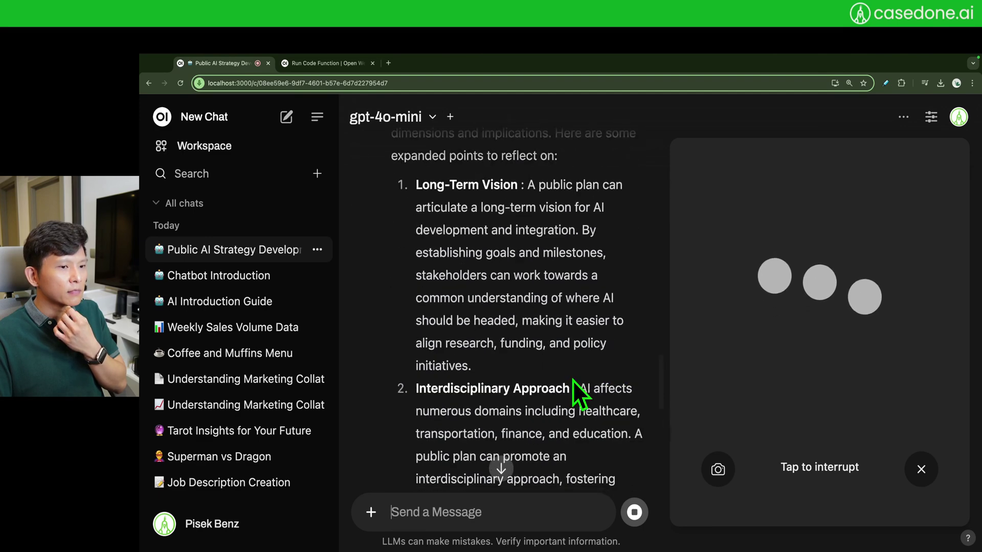
{"action": "scroll", "coordinate": [573, 380], "scroll_direction": "down", "scroll_amount": 8}
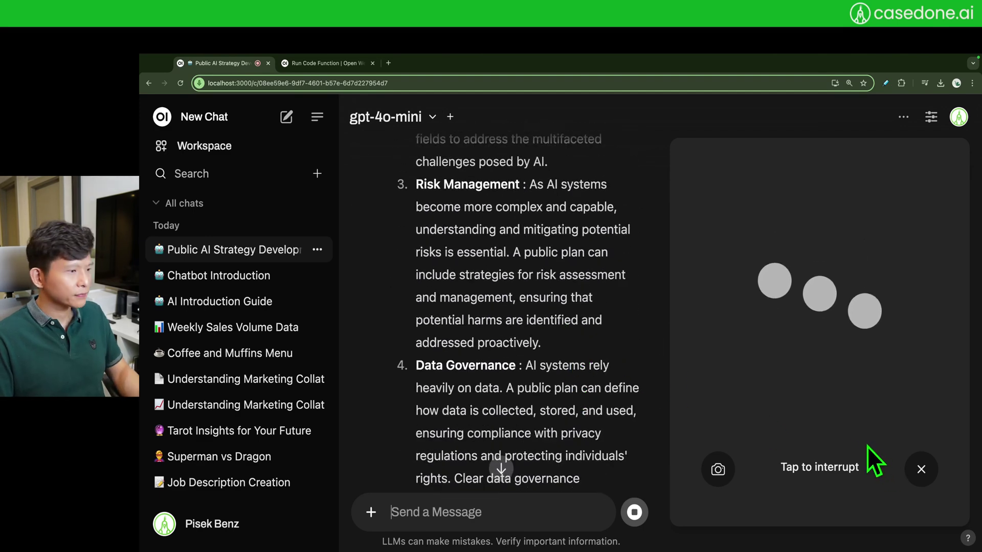
Interrupt the expanded voice reply so the call listens again.
{"action": "left_click", "coordinate": [808, 474]}
{"action": "scroll", "coordinate": [533, 370], "scroll_direction": "down", "scroll_amount": 4}
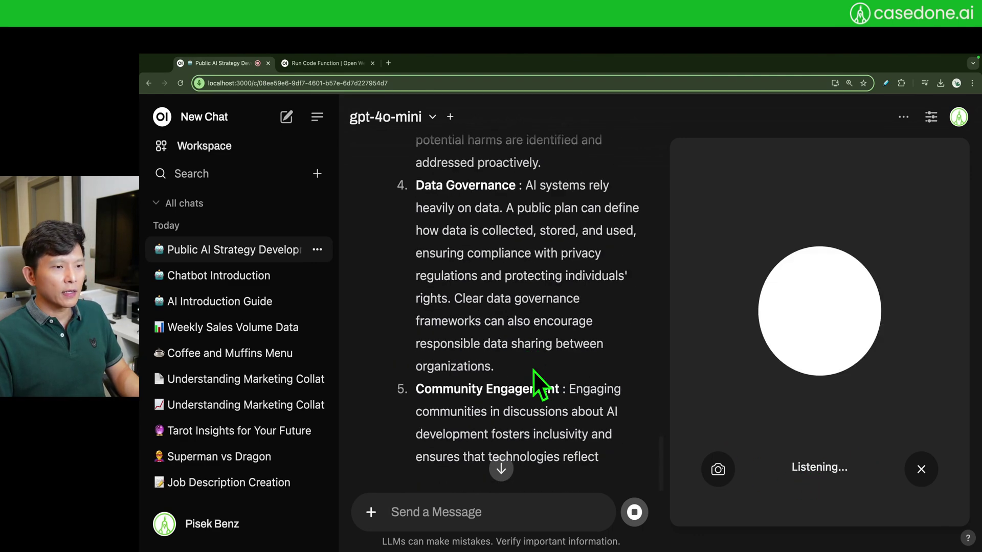
{"action": "scroll", "coordinate": [532, 370], "scroll_direction": "down", "scroll_amount": 15}
{"action": "scroll", "coordinate": [489, 244], "scroll_direction": "up", "scroll_amount": 8}
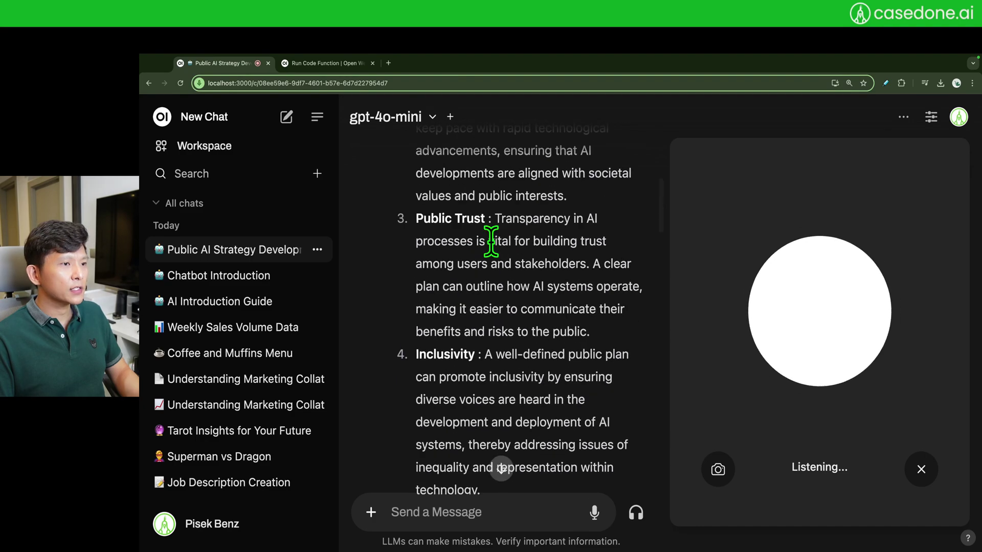
End the voice call and open a fresh empty chat, restoring the page zoom.
{"action": "key", "text": "super+minus"}
{"action": "key", "text": "super+minus"}
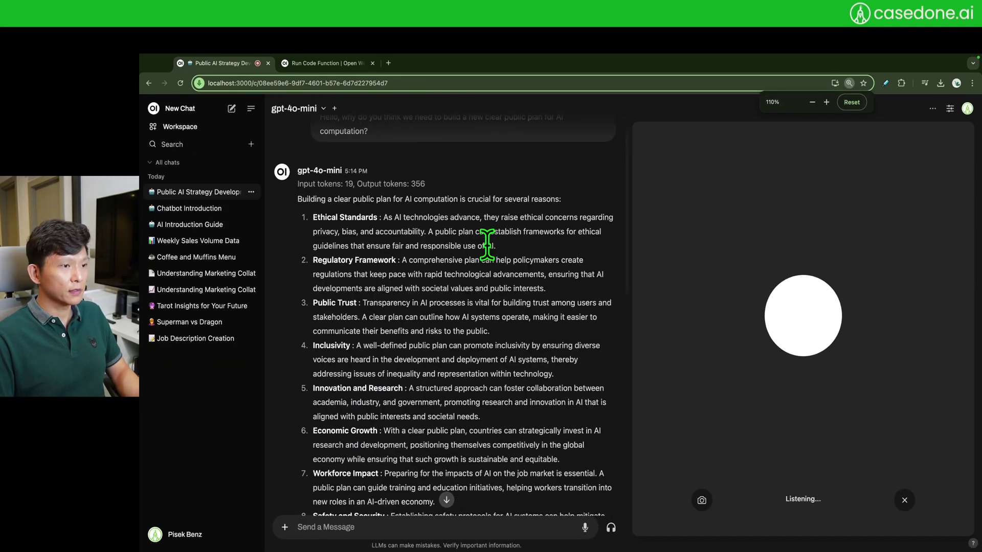
{"action": "left_click", "coordinate": [905, 504]}
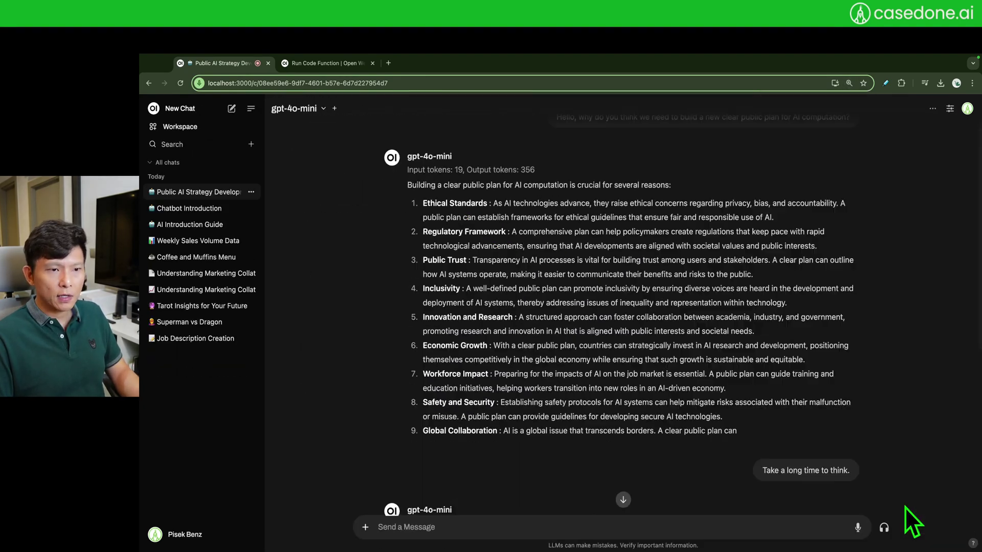
{"action": "scroll", "coordinate": [565, 346], "scroll_direction": "up", "scroll_amount": 1}
{"action": "left_click", "coordinate": [231, 109]}
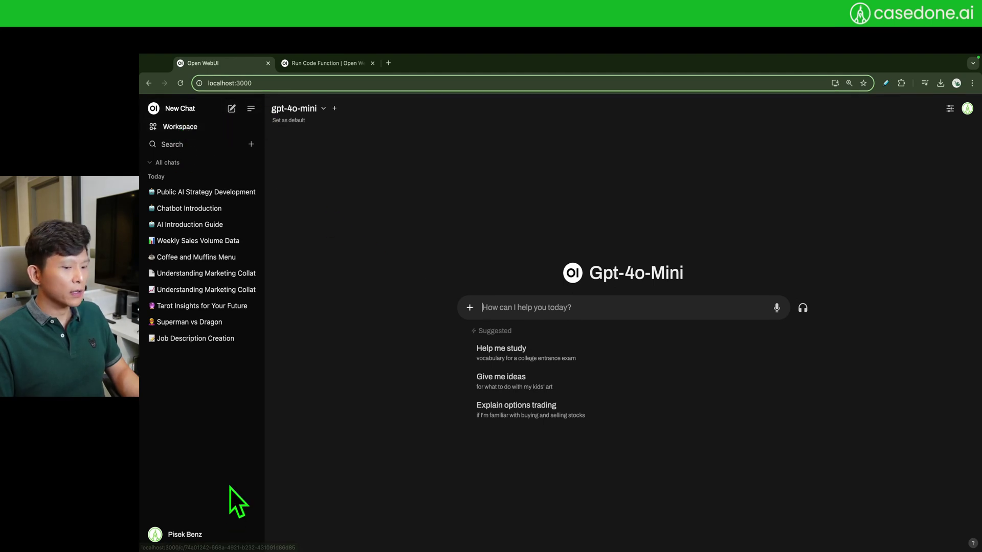
{"action": "key", "text": "super+plus"}
{"action": "key", "text": "super+plus"}
{"action": "key", "text": "super+plus"}
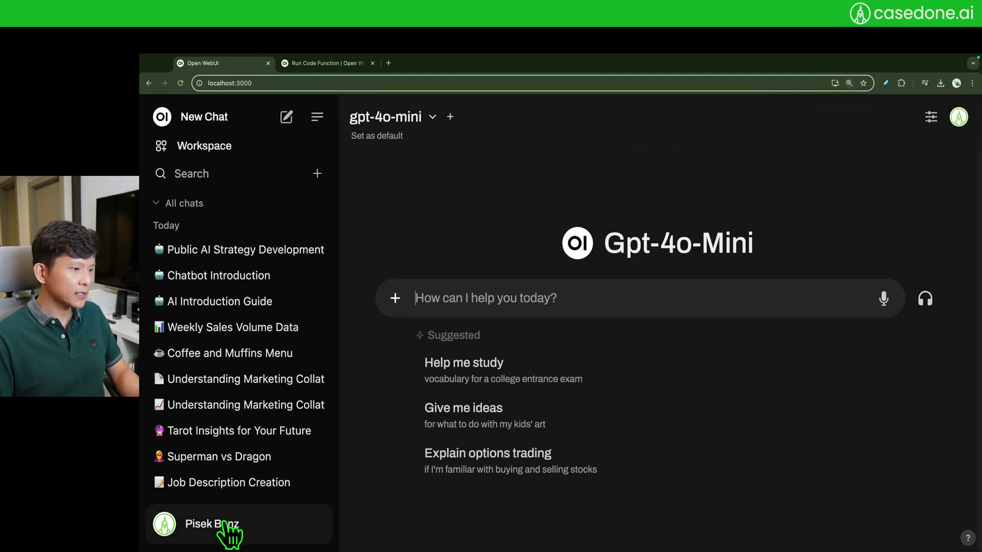